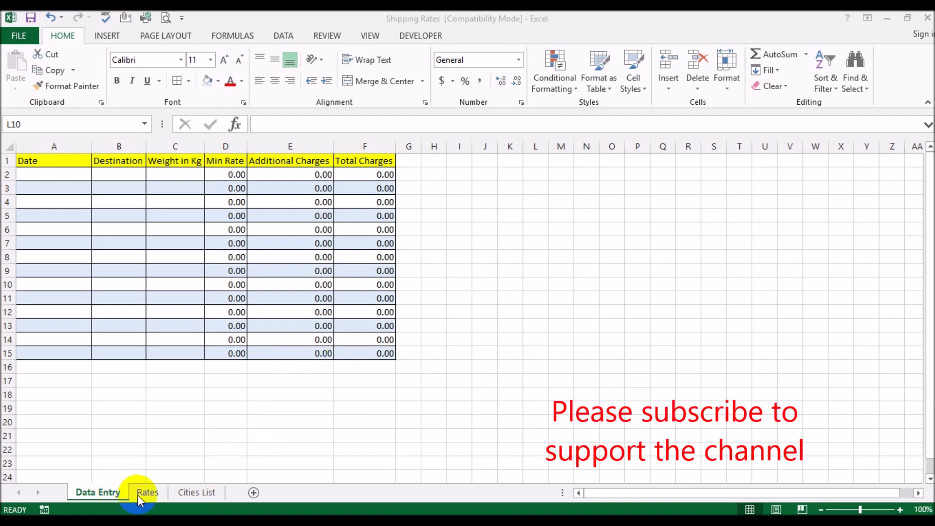
View the Rates sheet, then open the Shipping Rates picture from its folder in File Explorer, examine the city pricing table and close it.
left_click(154, 491)
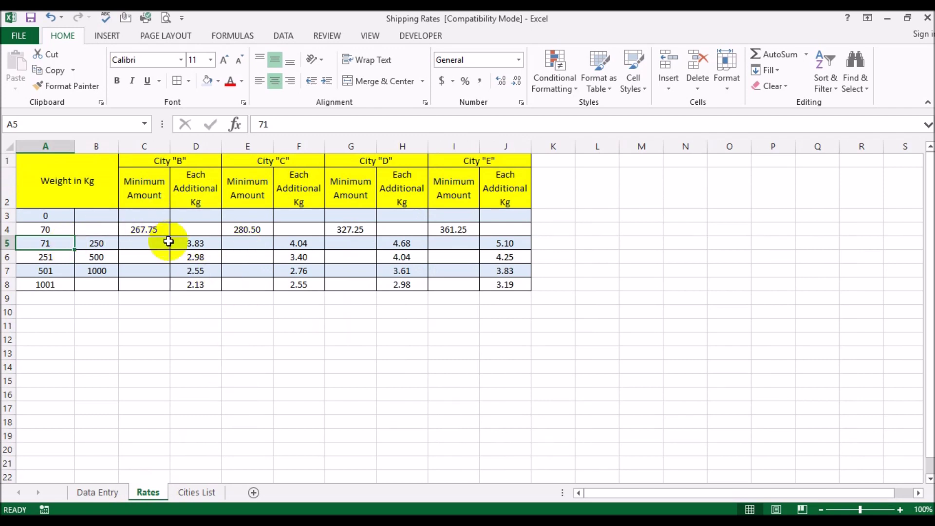
key("alt+Tab")
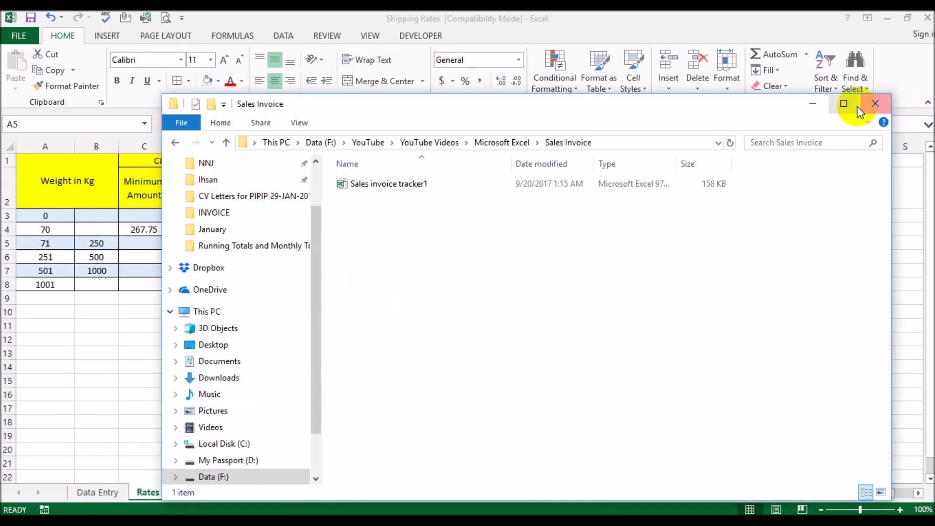
left_click(843, 103)
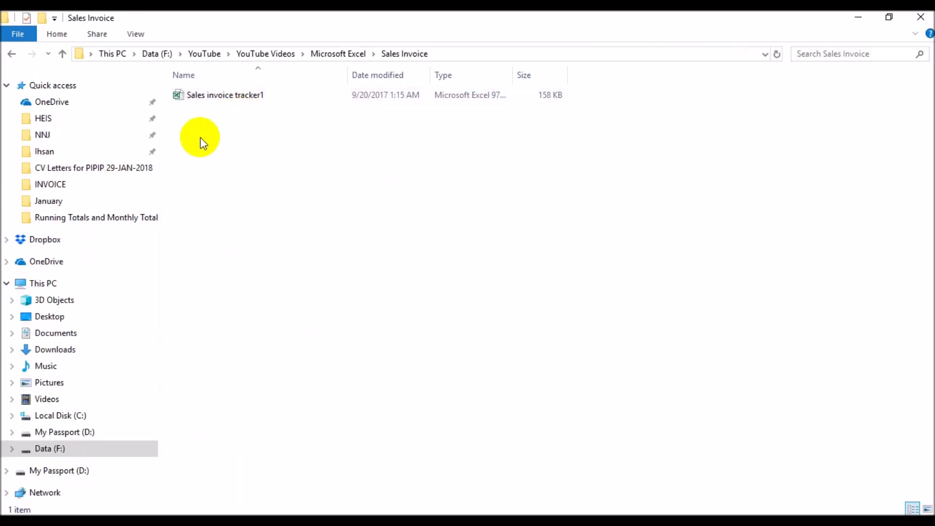
left_click(61, 53)
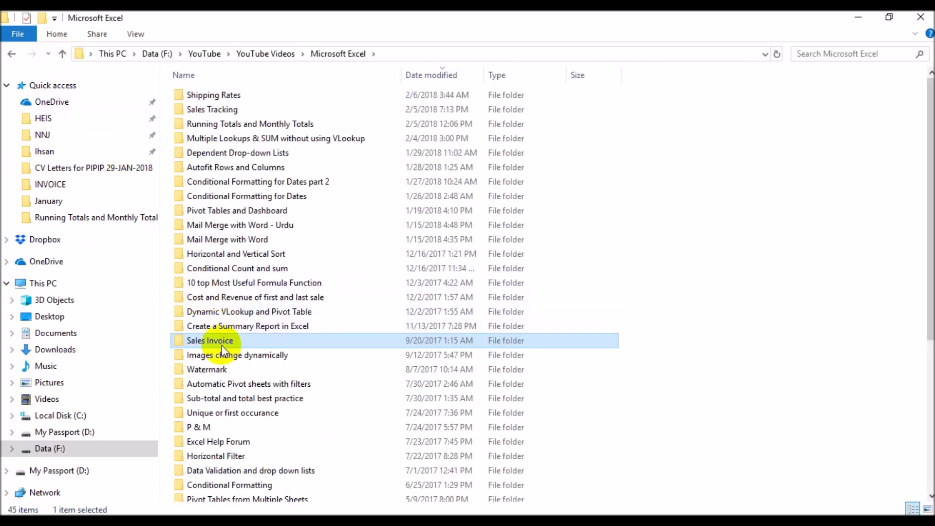
double_click(229, 95)
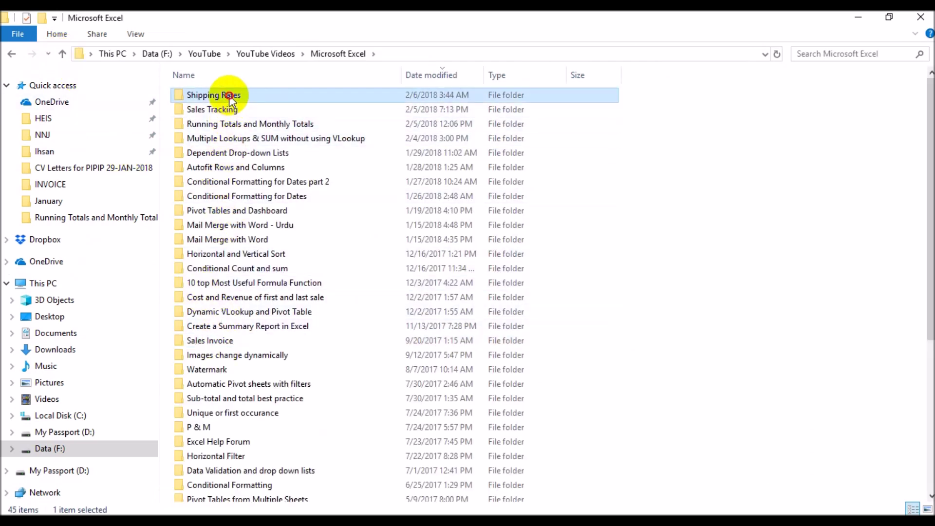
double_click(229, 95)
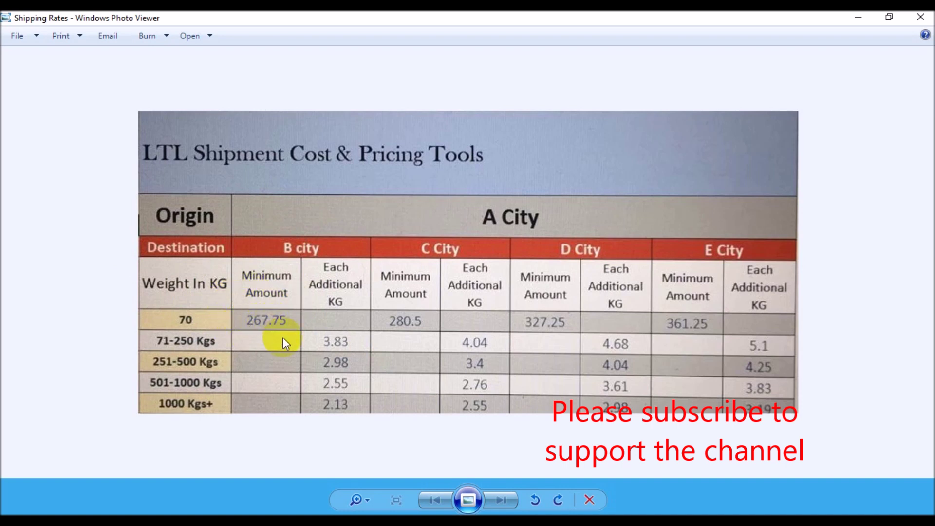
left_click(468, 253)
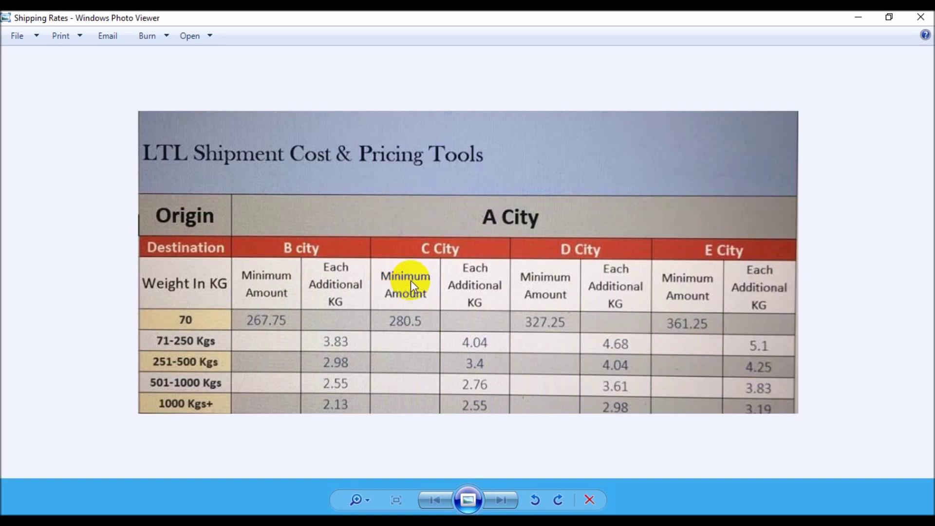
left_click(921, 17)
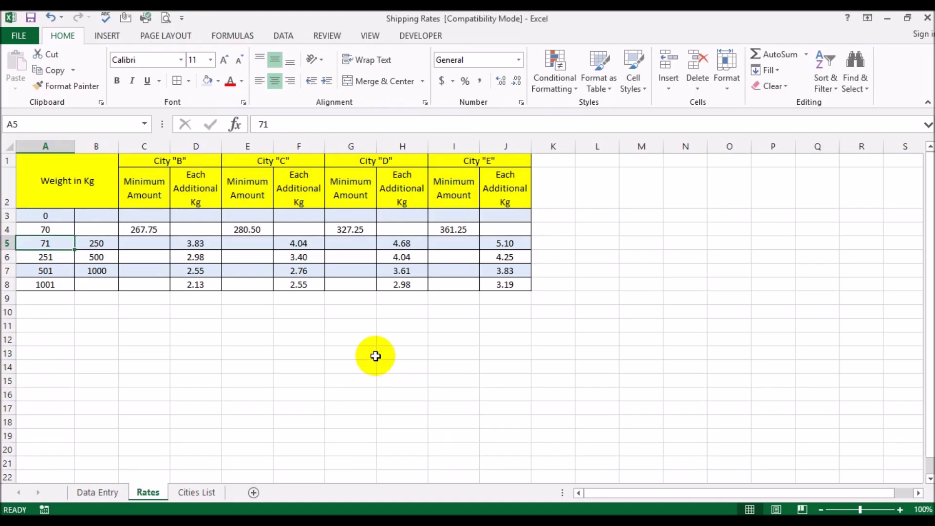
Examine the weight brackets and additional per-kg rates on the Rates sheet, comparing them with the Data Entry columns.
left_click(373, 354)
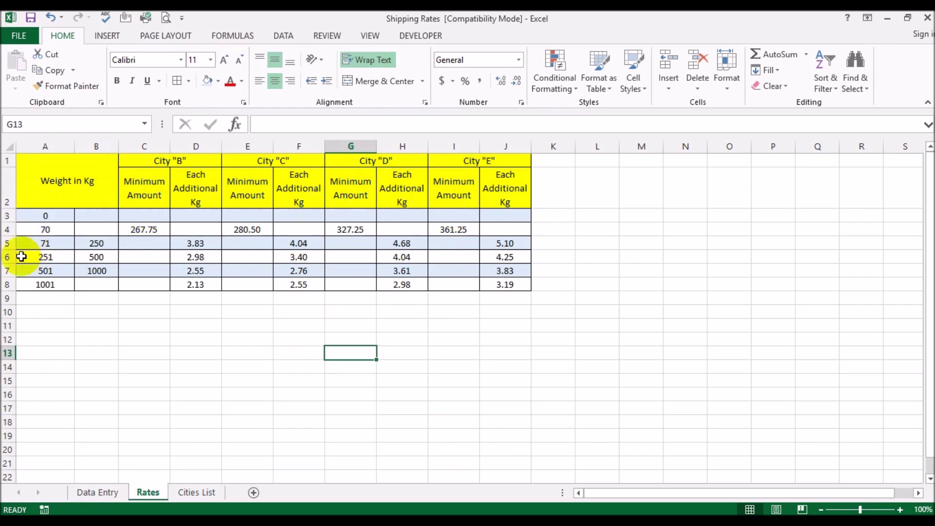
left_click(46, 232)
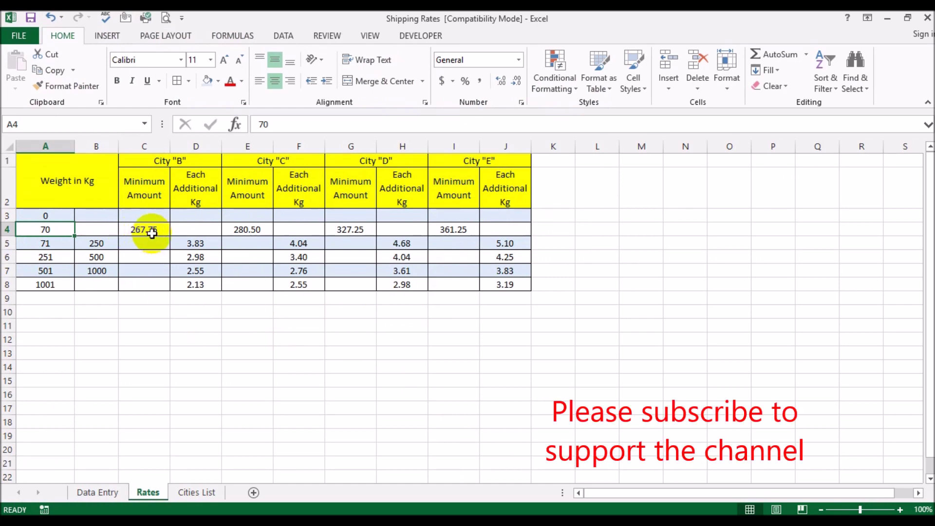
left_click(62, 244)
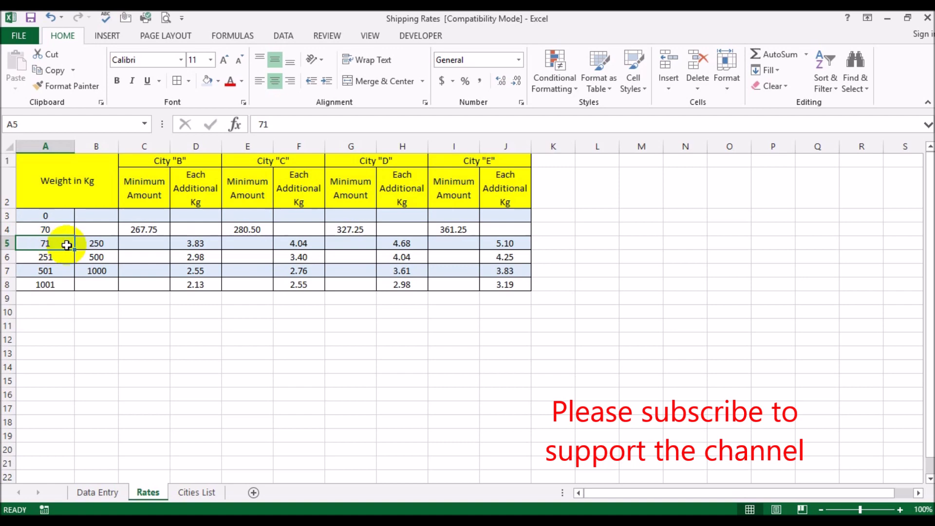
left_click(98, 243)
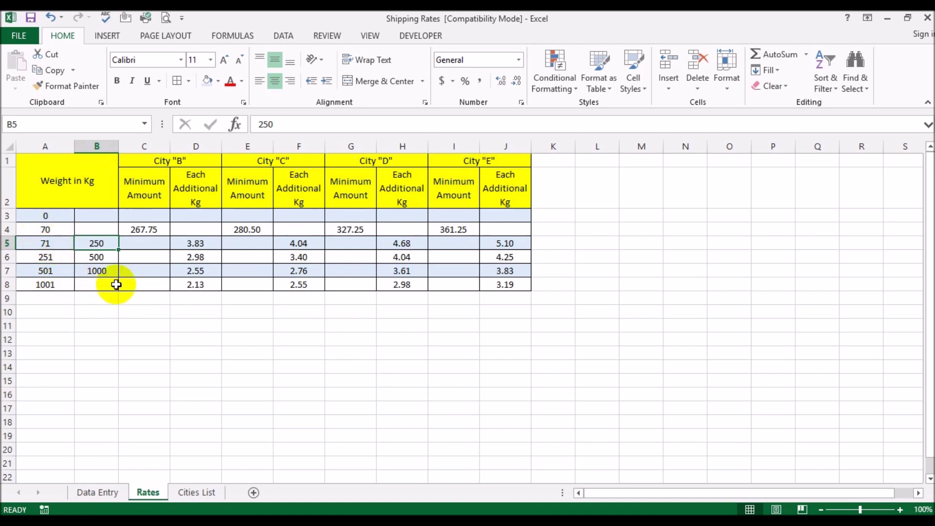
left_click_drag(178, 285, 480, 284)
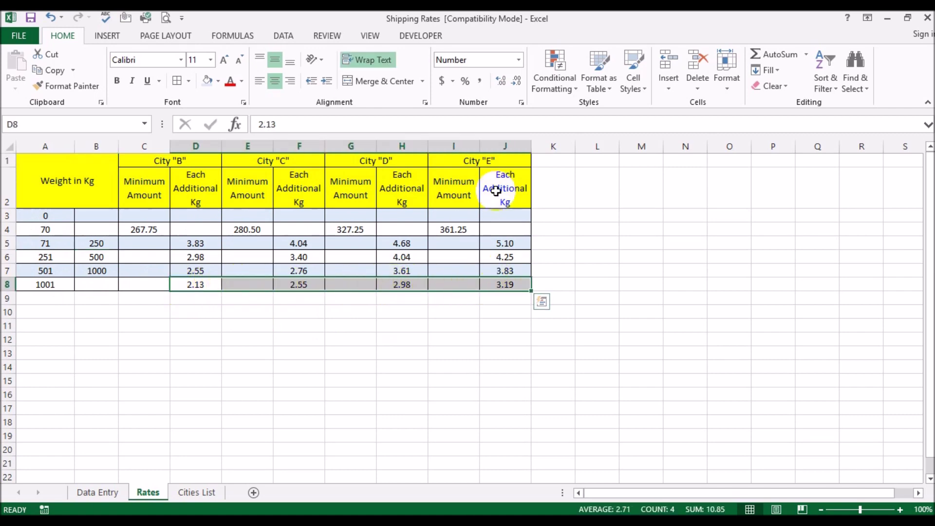
left_click(389, 344)
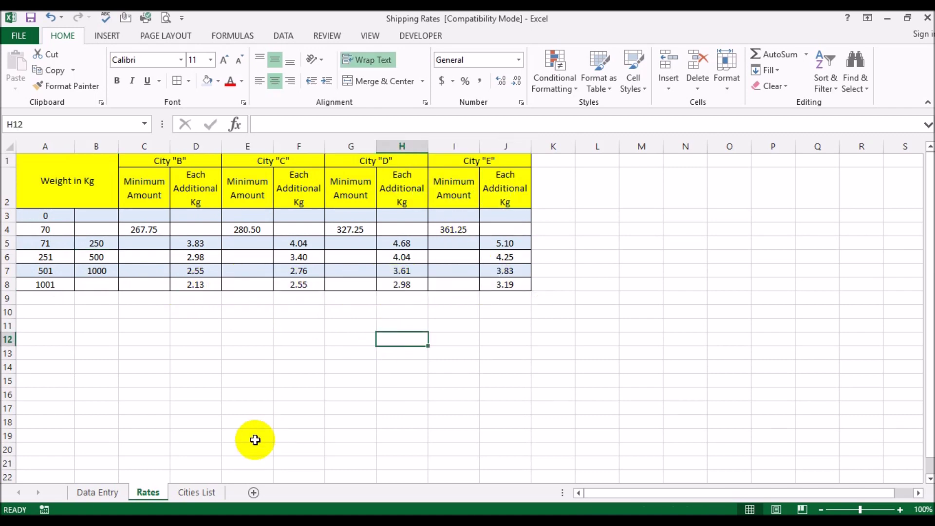
left_click(96, 491)
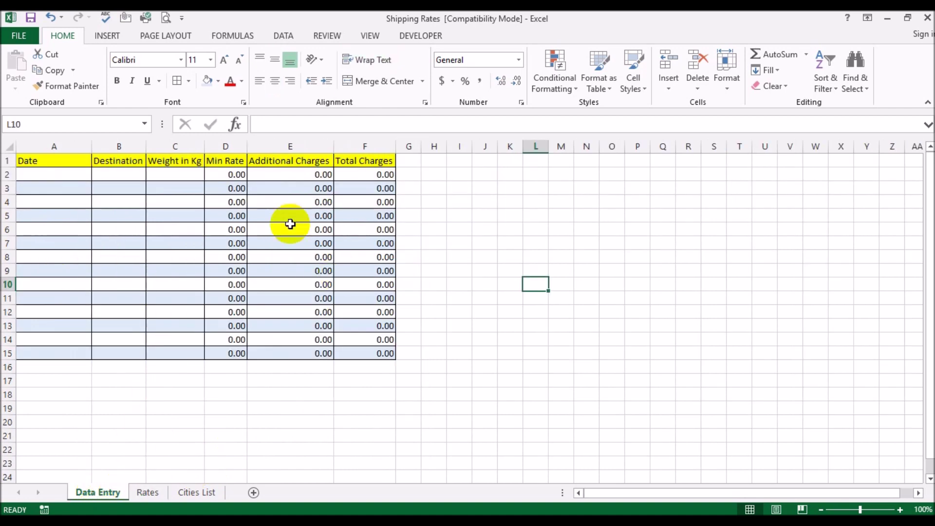
left_click(149, 496)
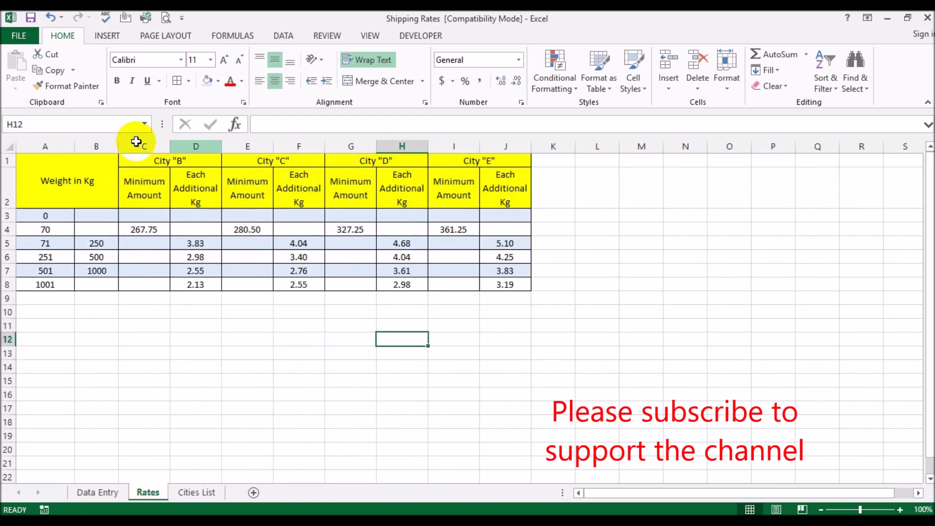
On the Data Entry sheet, enter the date 2/6 in A2 and select the Destination cell B2.
left_click(126, 493)
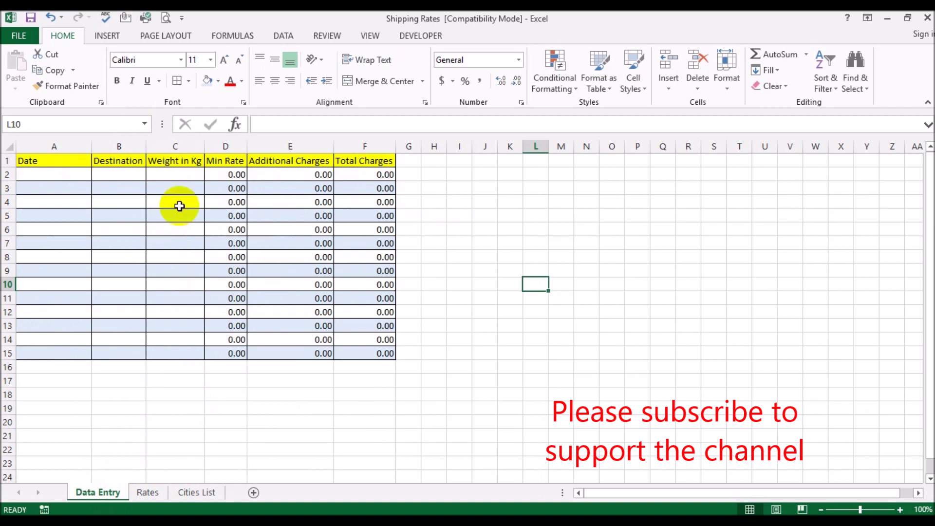
left_click(43, 174)
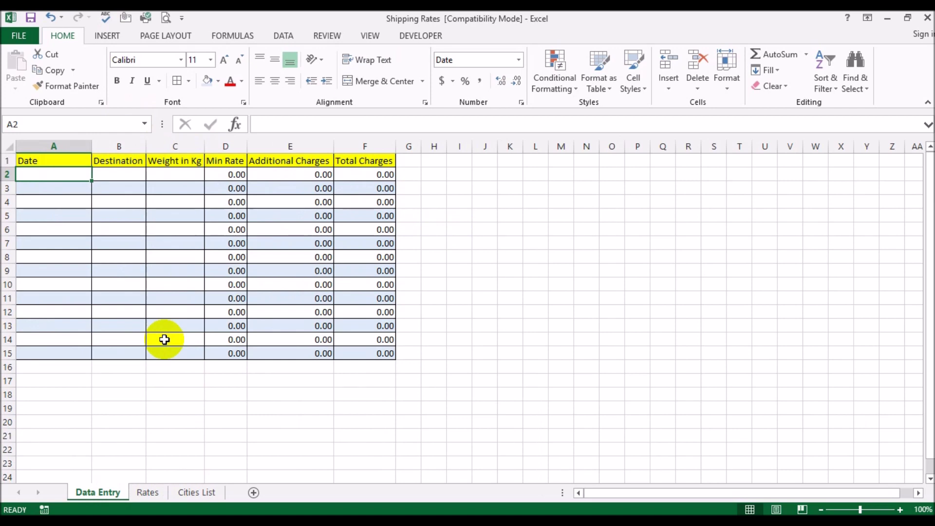
type("2/6")
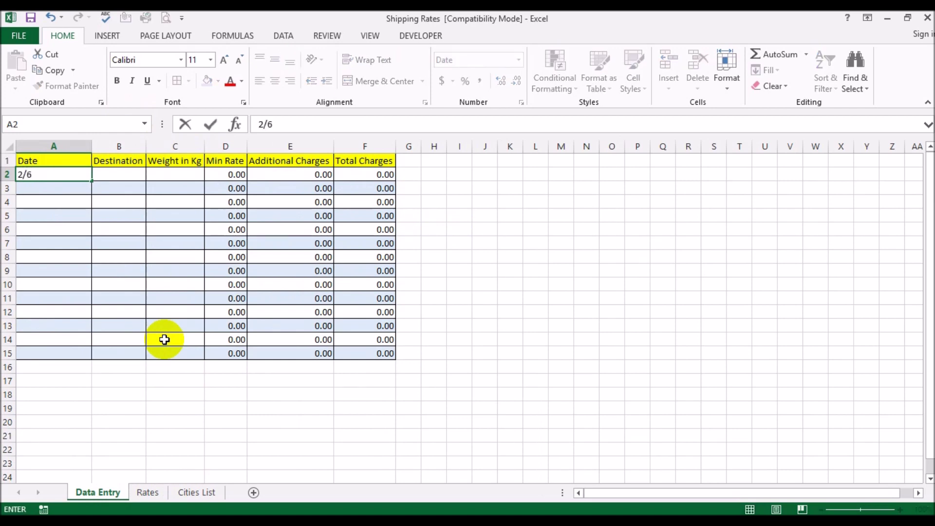
key("Return")
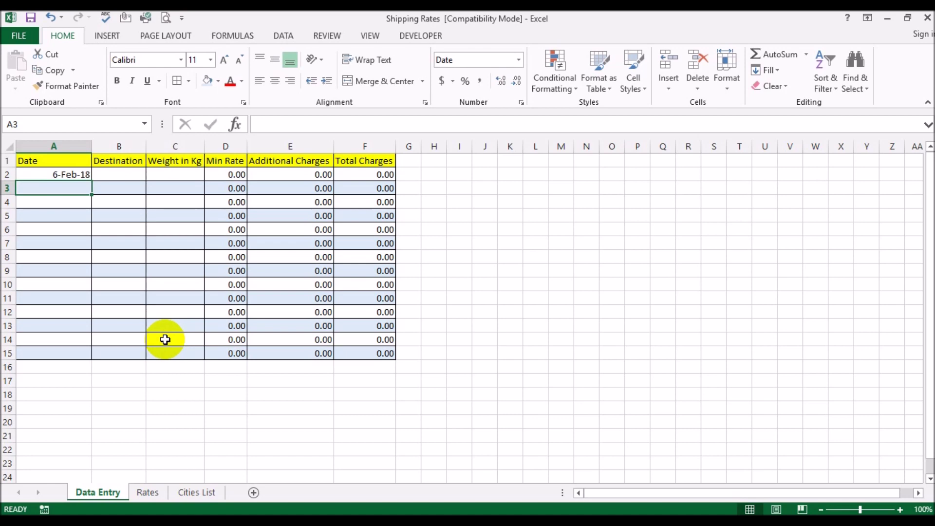
left_click(121, 176)
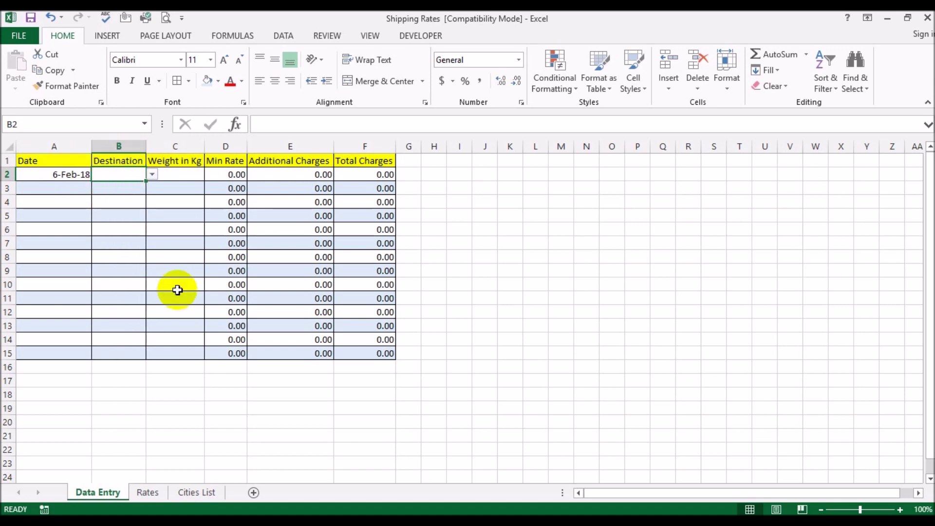
Start a data validation rule for cell M2 that allows only values from a list.
left_click(562, 176)
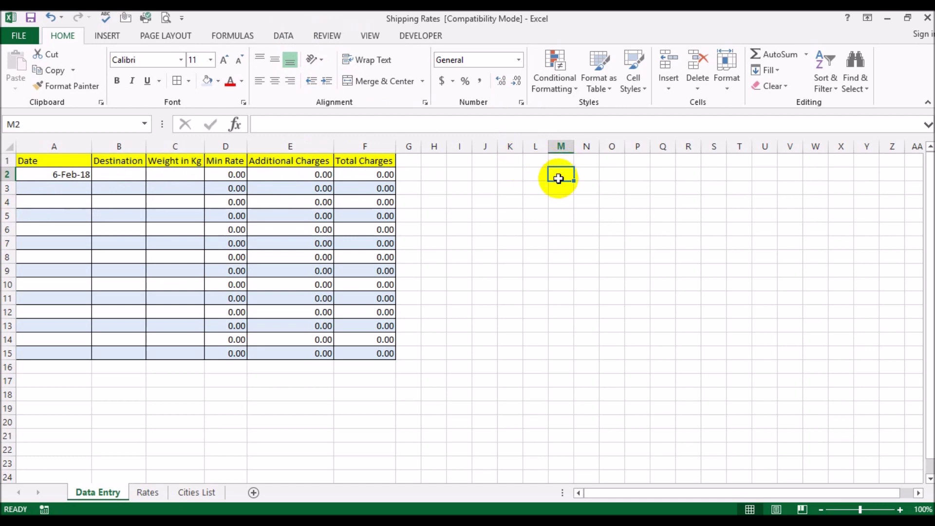
left_click(282, 36)
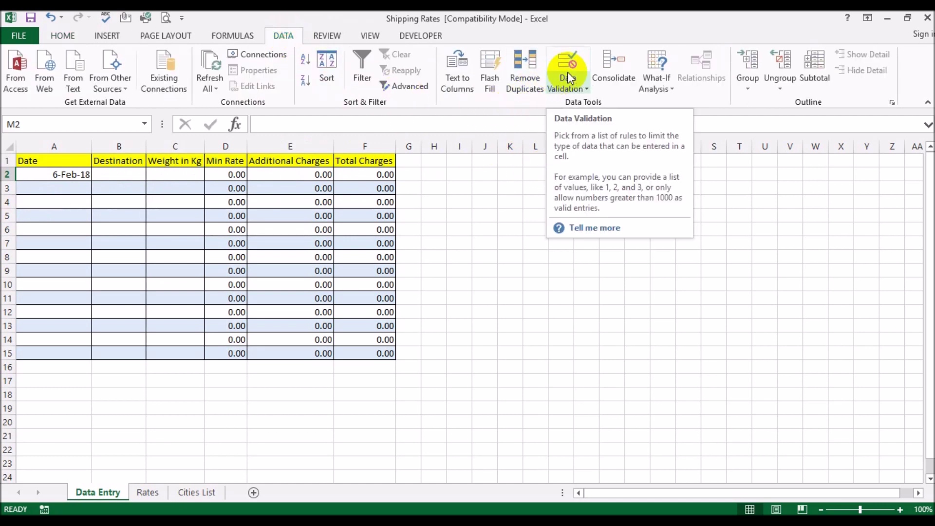
left_click(569, 87)
left_click(580, 104)
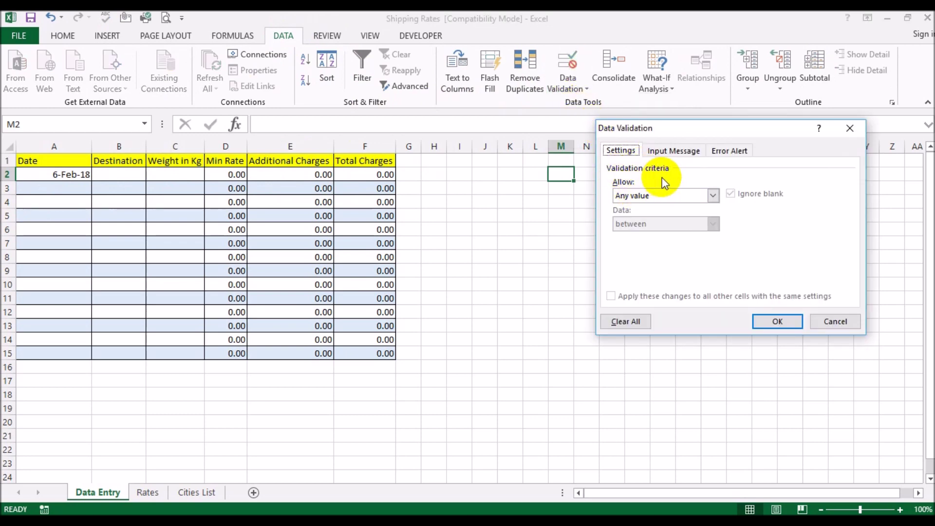
left_click(651, 196)
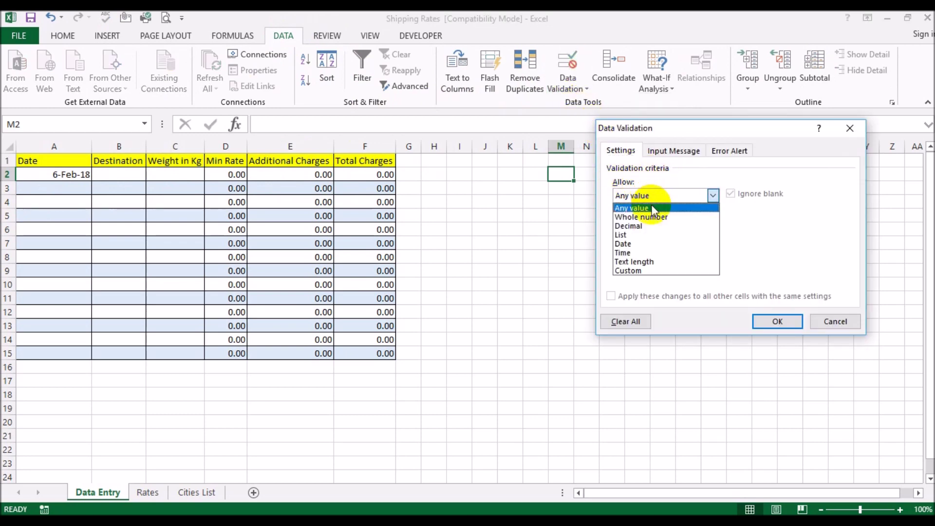
left_click(646, 236)
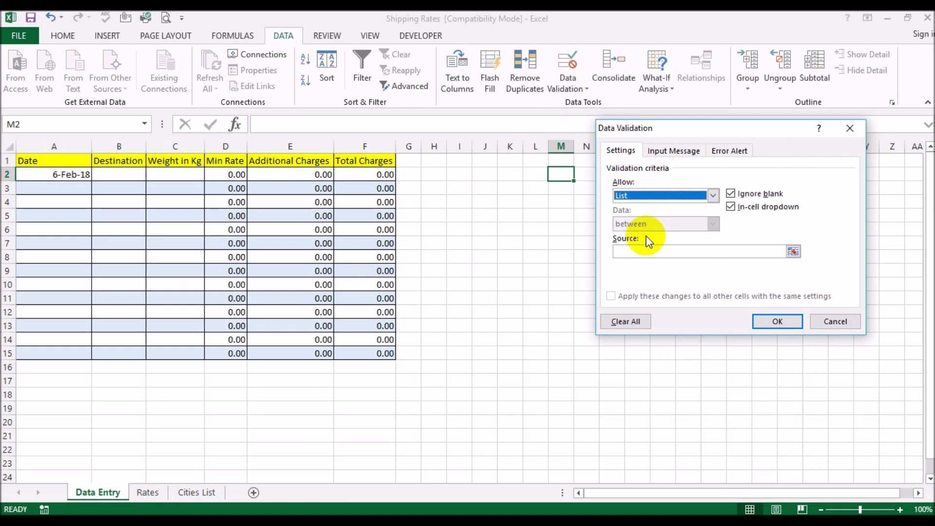
Use the cities in A2:A5 of the Cities List sheet as the validation source, apply it and display the M2 drop-down.
left_click(647, 251)
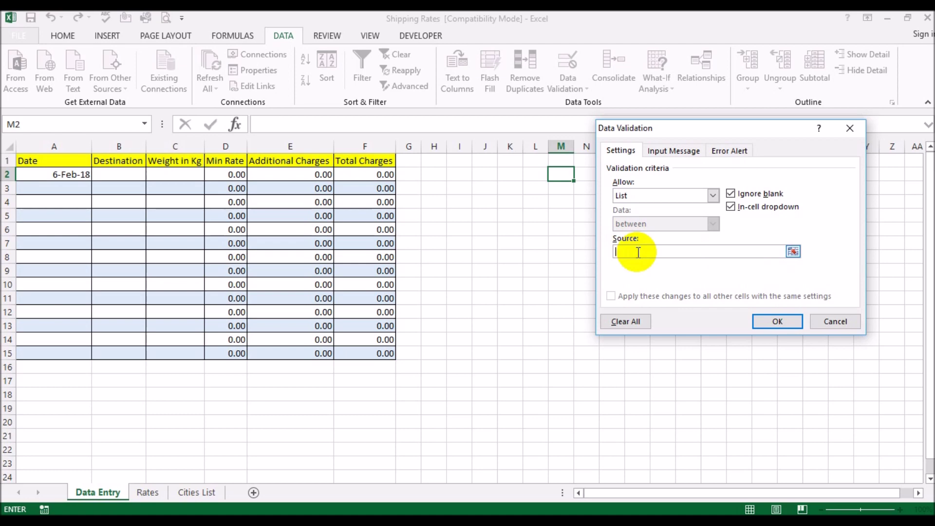
left_click(146, 493)
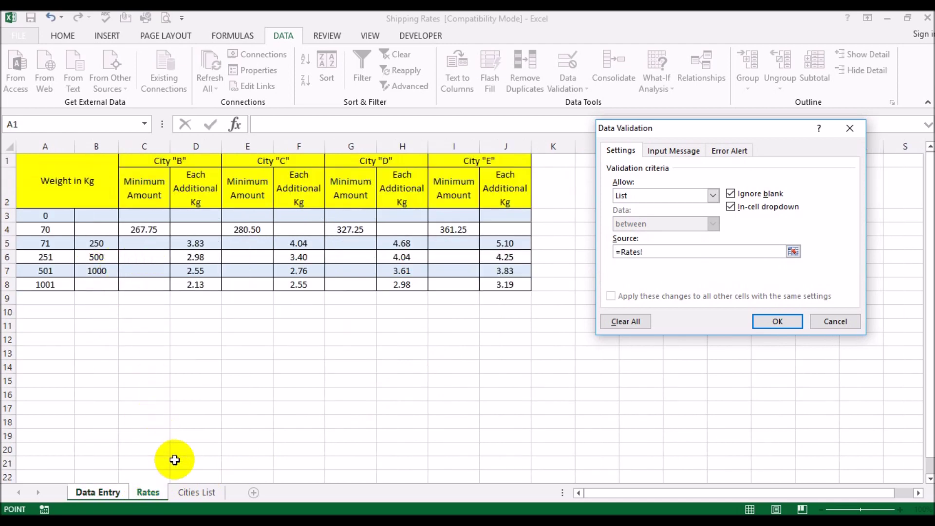
left_click(195, 493)
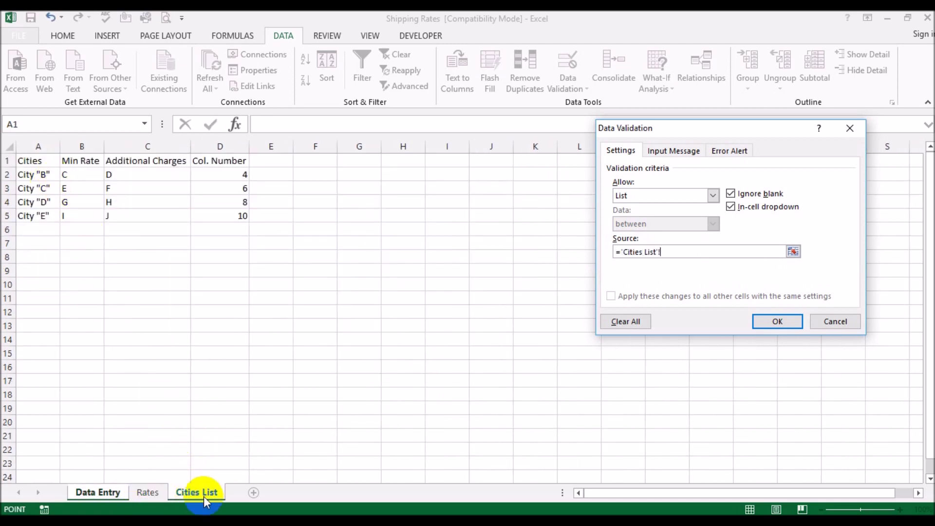
left_click_drag(41, 176, 46, 217)
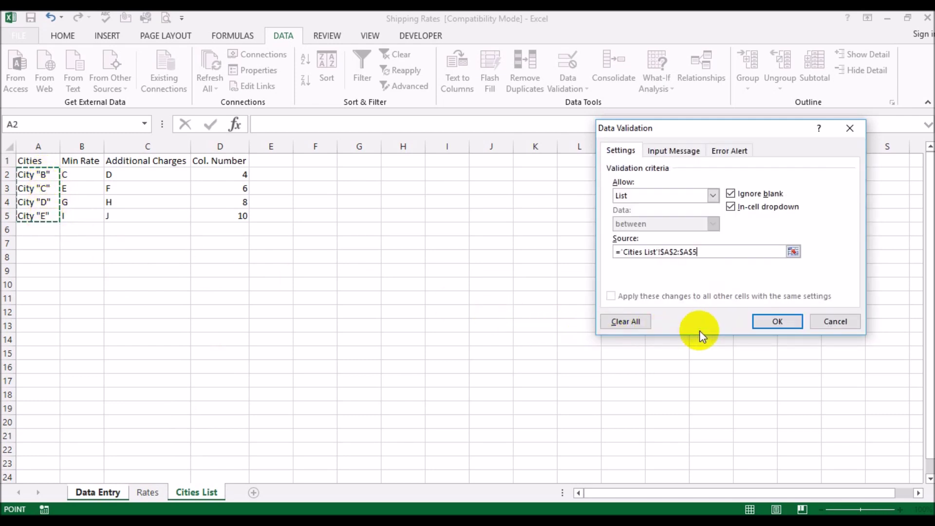
left_click(777, 321)
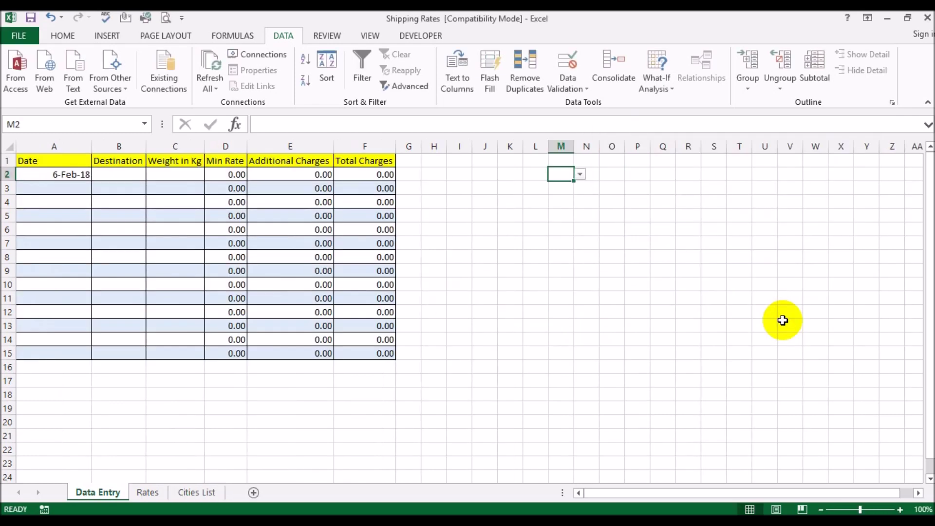
left_click(580, 175)
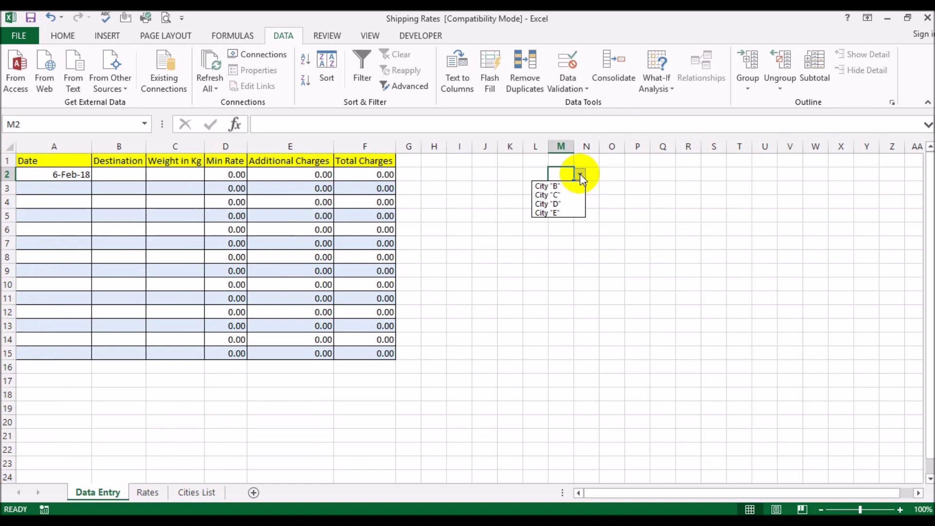
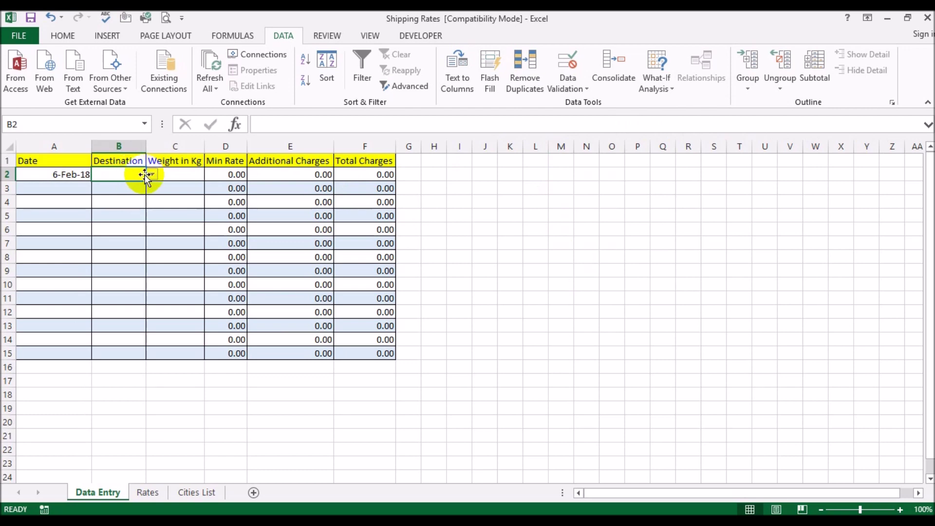
Examine the City "B" minimum amount in C4 of the Rates sheet and the Min Rate formula in D2 of Data Entry.
left_click(147, 492)
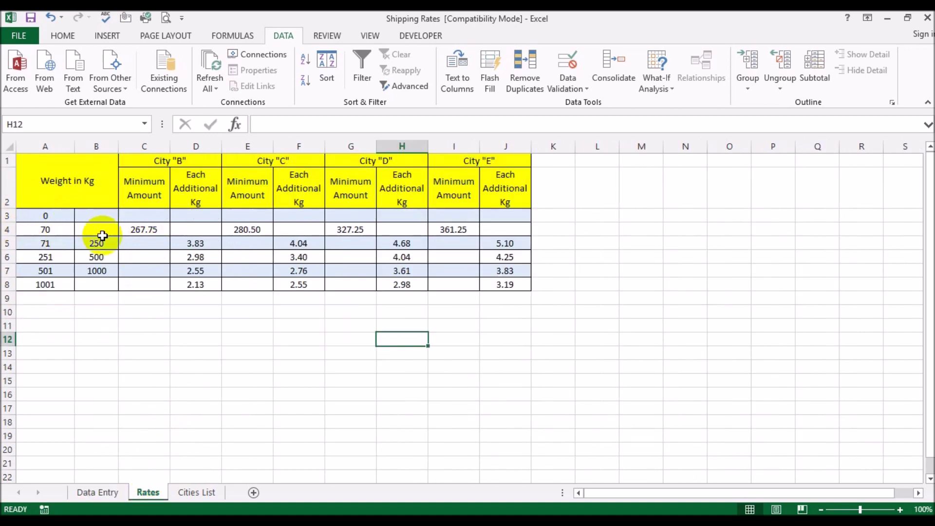
left_click(146, 229)
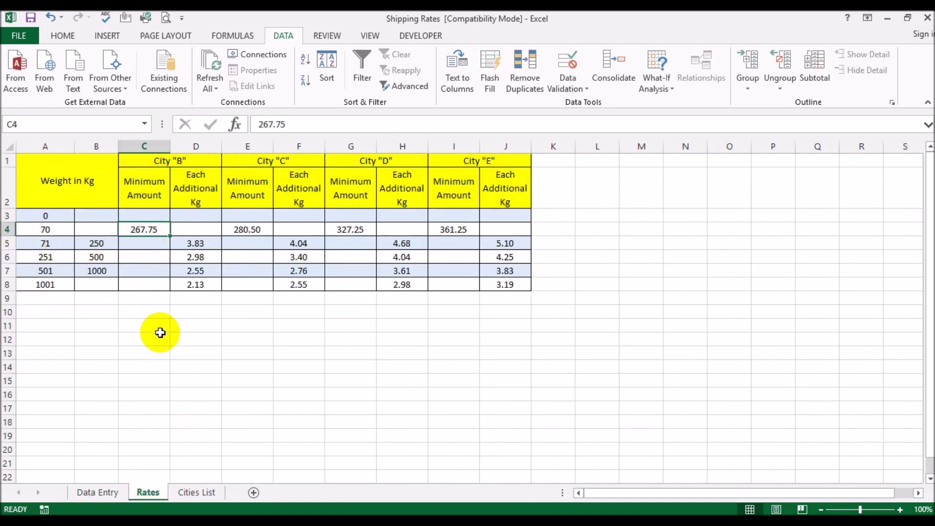
left_click(118, 494)
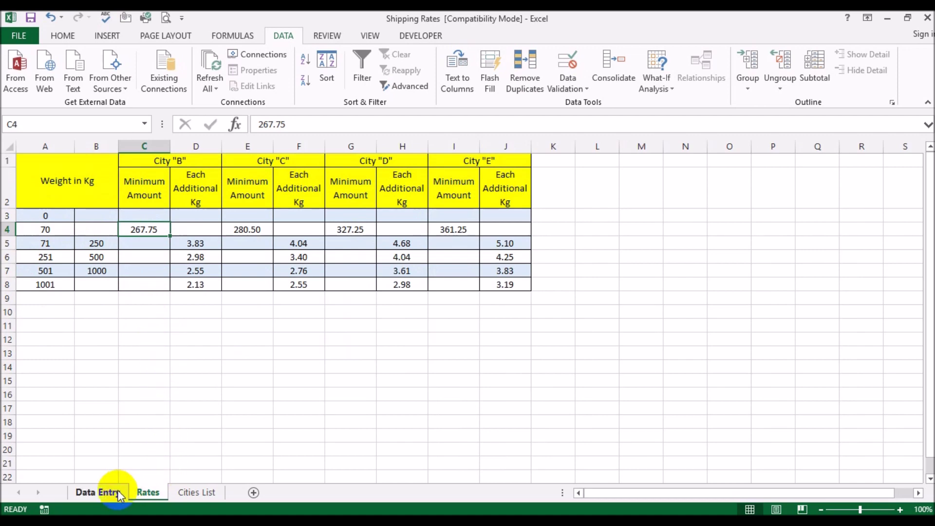
left_click(230, 176)
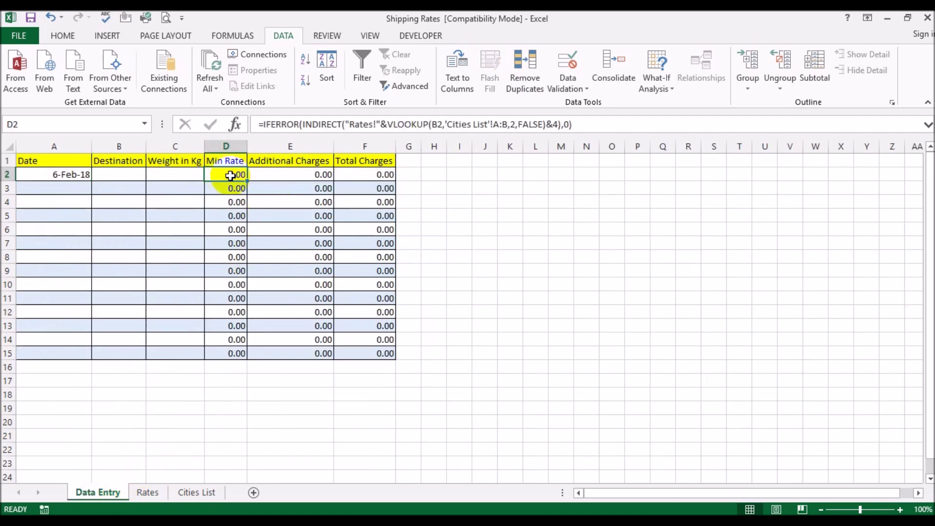
Set the destination in B2 to City "B" and display the Min Rate formula in D2.
left_click(181, 173)
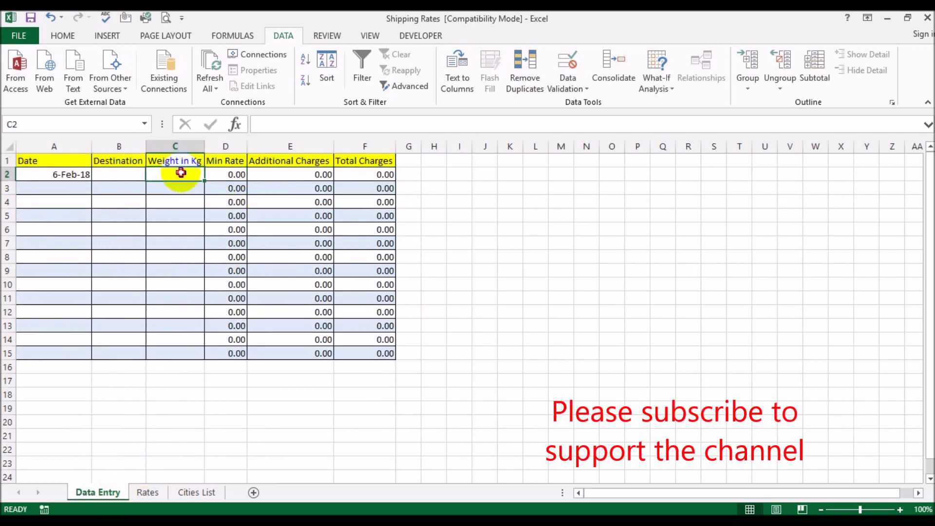
left_click(134, 175)
left_click(153, 175)
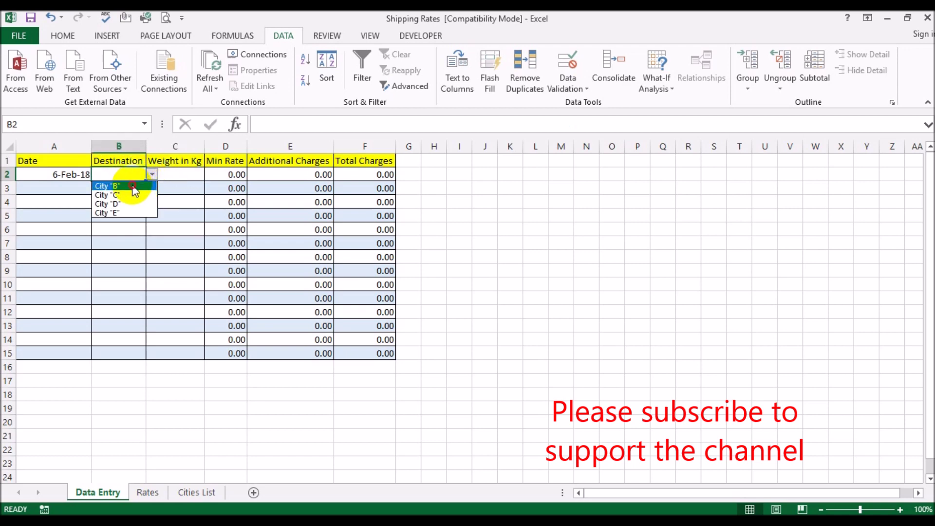
left_click(132, 185)
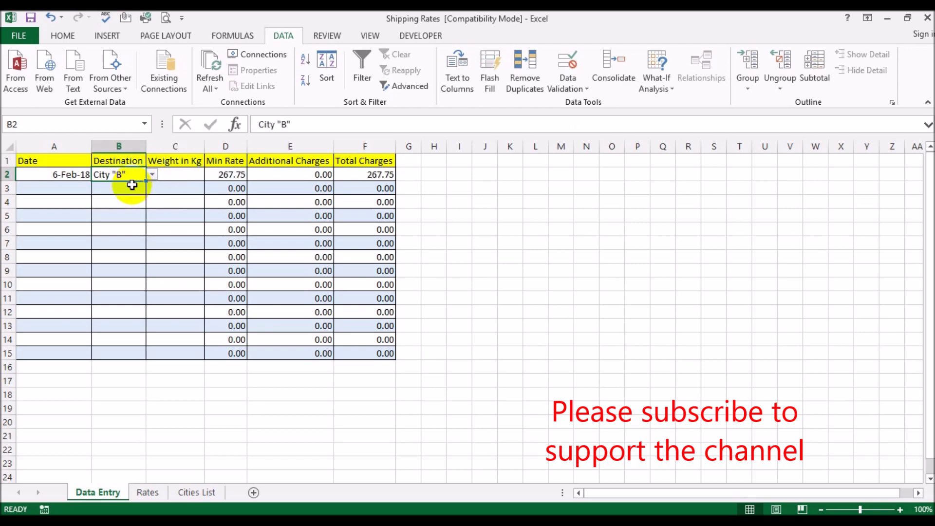
left_click(231, 178)
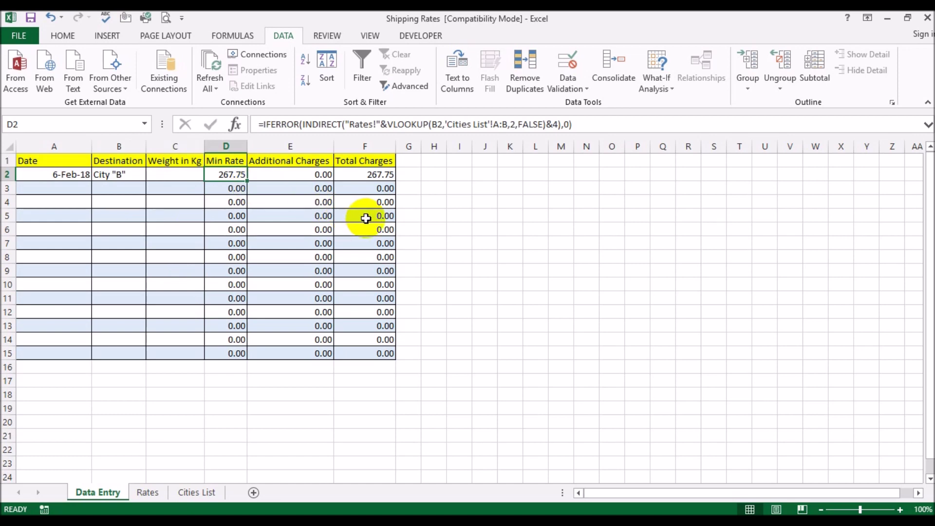
On the Rates sheet, examine the Minimum Amount columns C, E, G and I for the four cities.
left_click(149, 492)
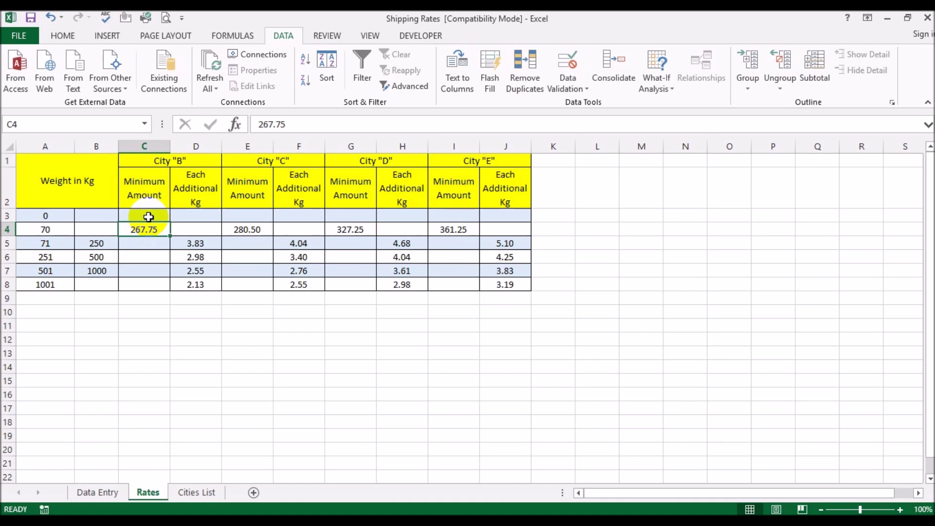
left_click(151, 144)
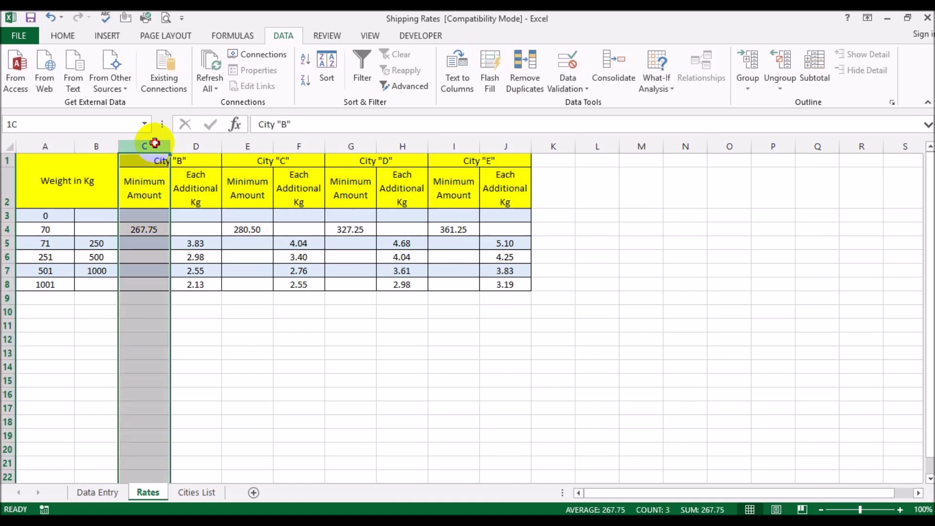
left_click(247, 144)
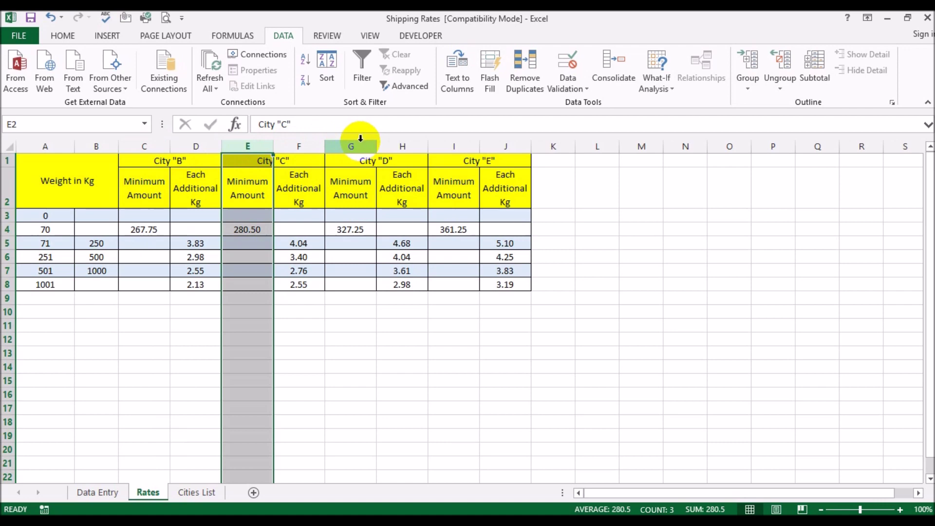
left_click(351, 144)
left_click(439, 145)
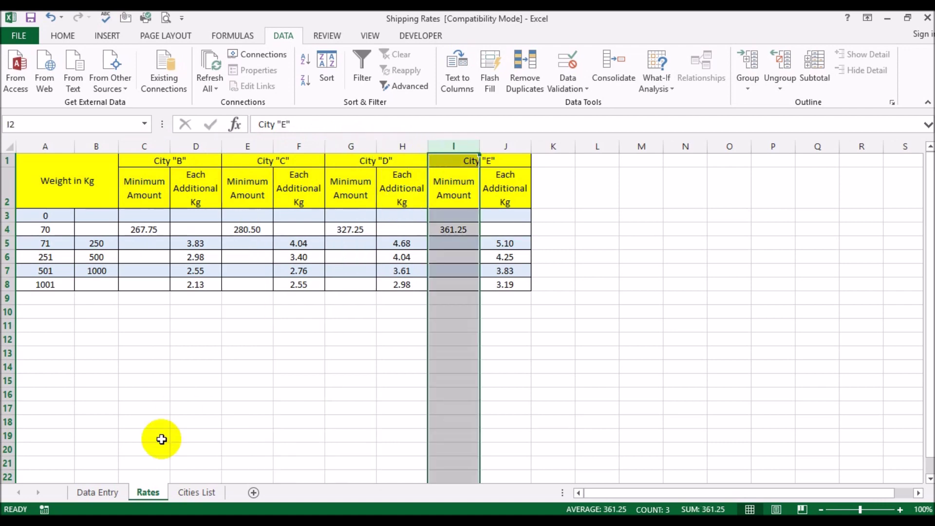
On the Cities List sheet, examine the column letters in Min Rate column B that correspond to each city.
left_click(198, 493)
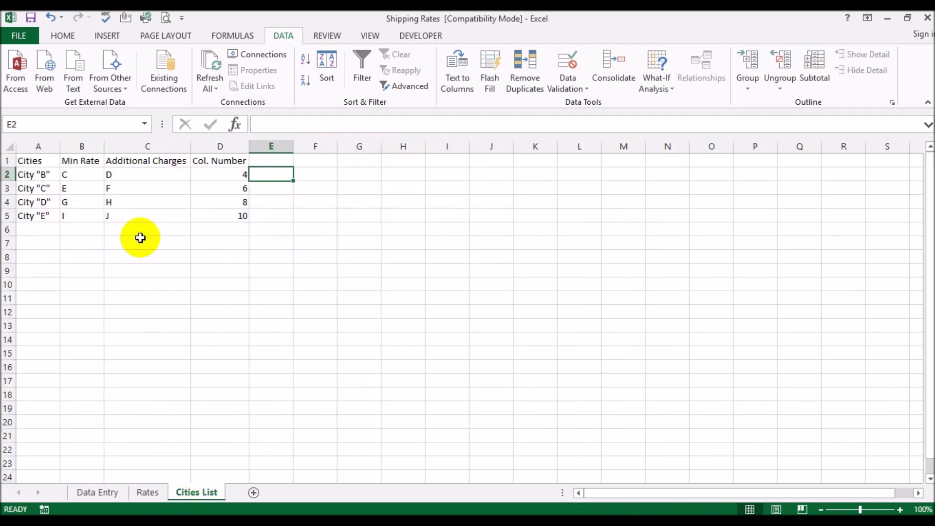
left_click(81, 176)
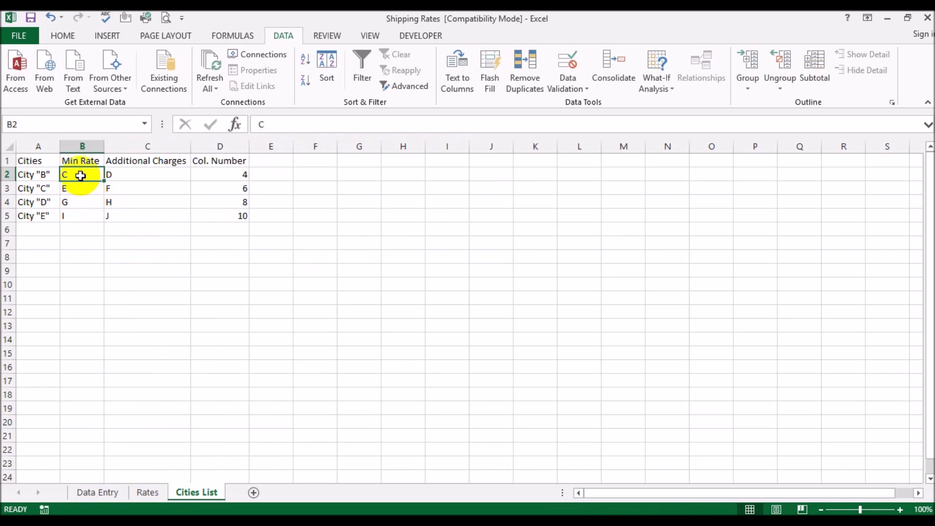
left_click(82, 146)
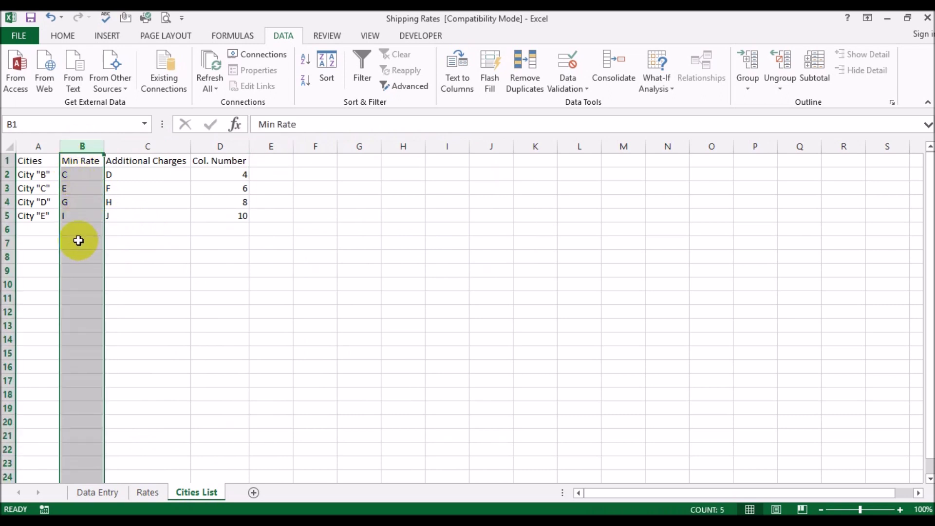
left_click(76, 177)
left_click(77, 192)
left_click(77, 224)
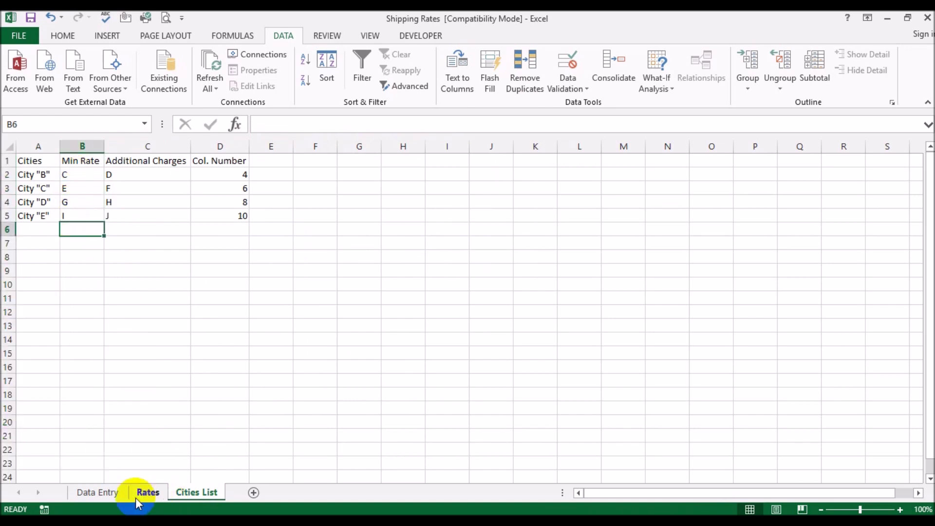
Trace the D2 Min Rate formula through its lookup range A:B on Cities List to the row 4 minimum amounts on Rates.
left_click(97, 492)
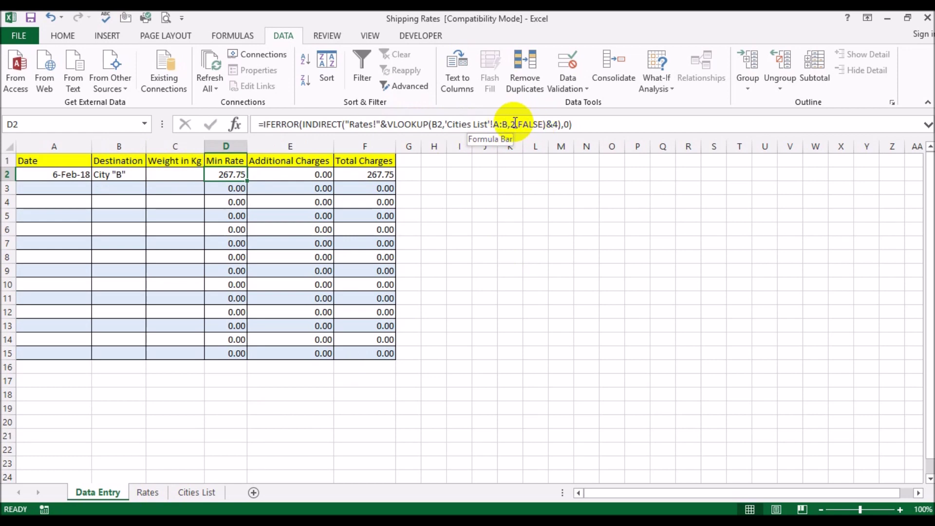
left_click(197, 492)
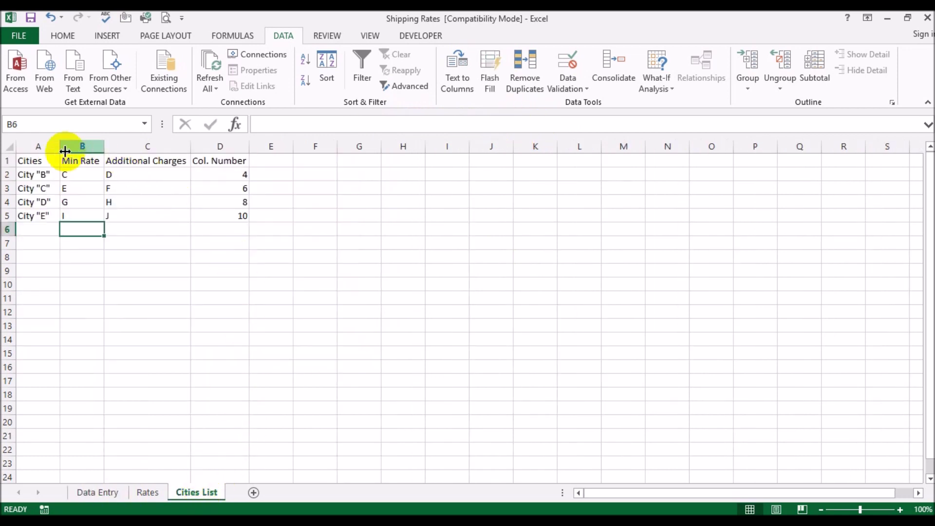
left_click(22, 173)
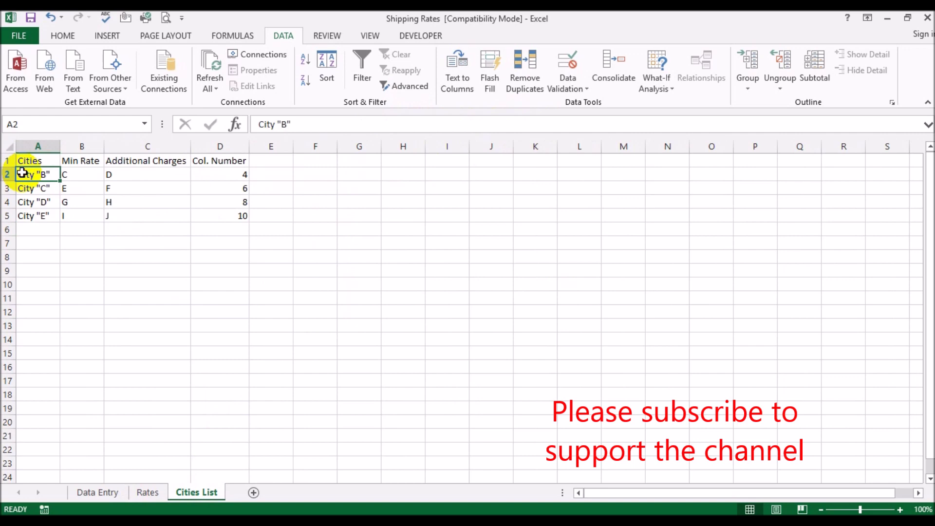
left_click_drag(37, 146, 65, 147)
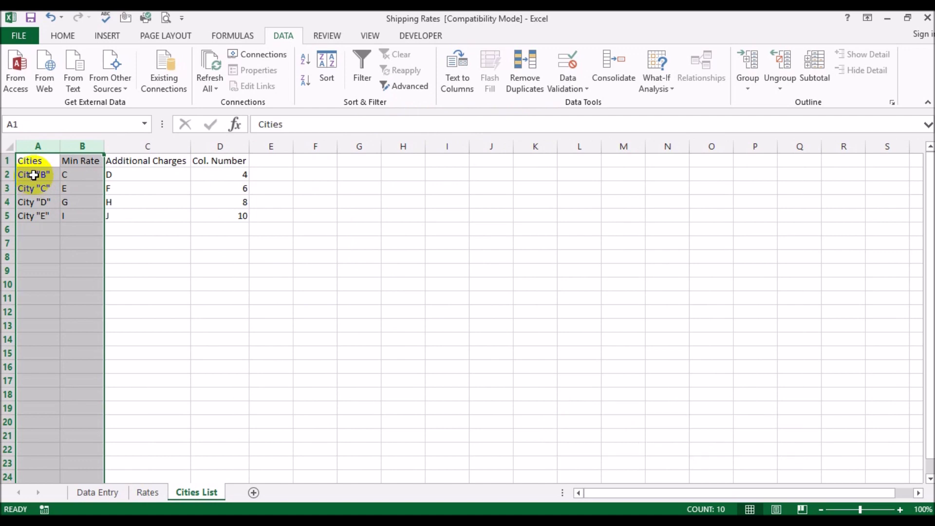
left_click(73, 174)
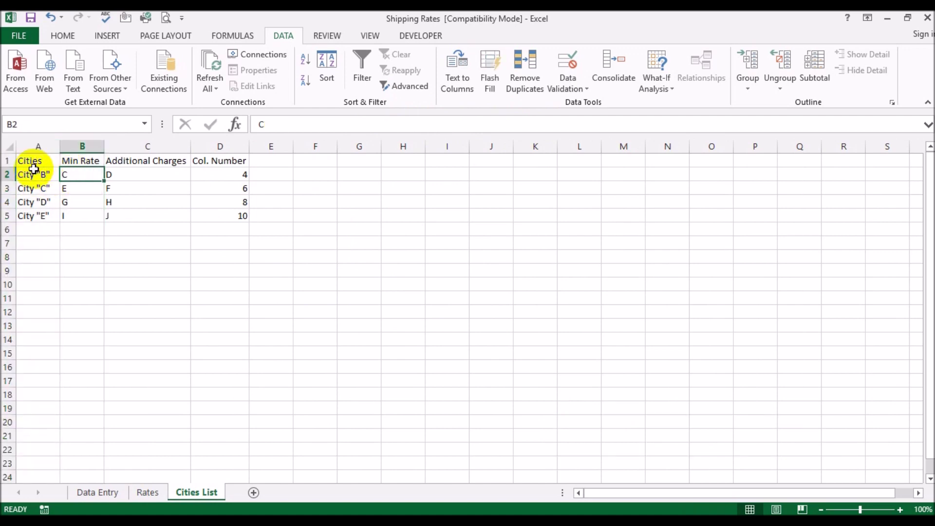
left_click(151, 493)
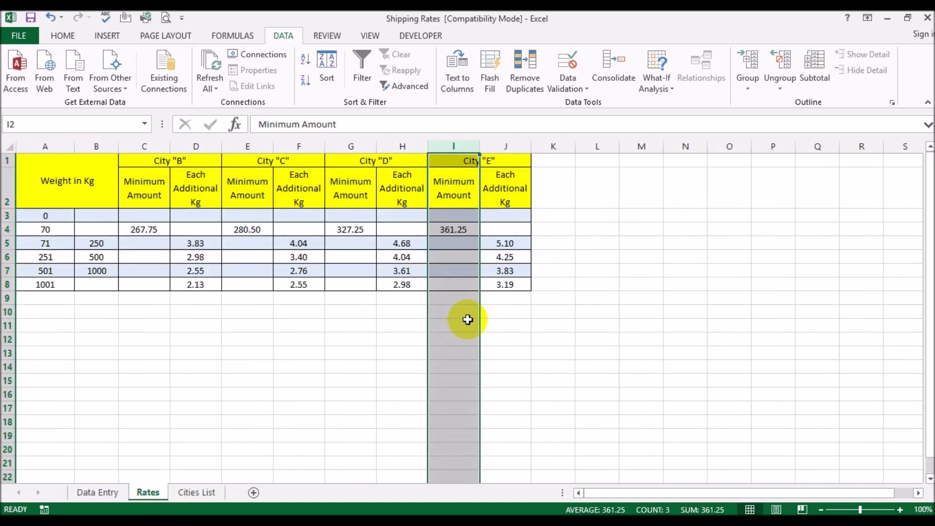
left_click(444, 232)
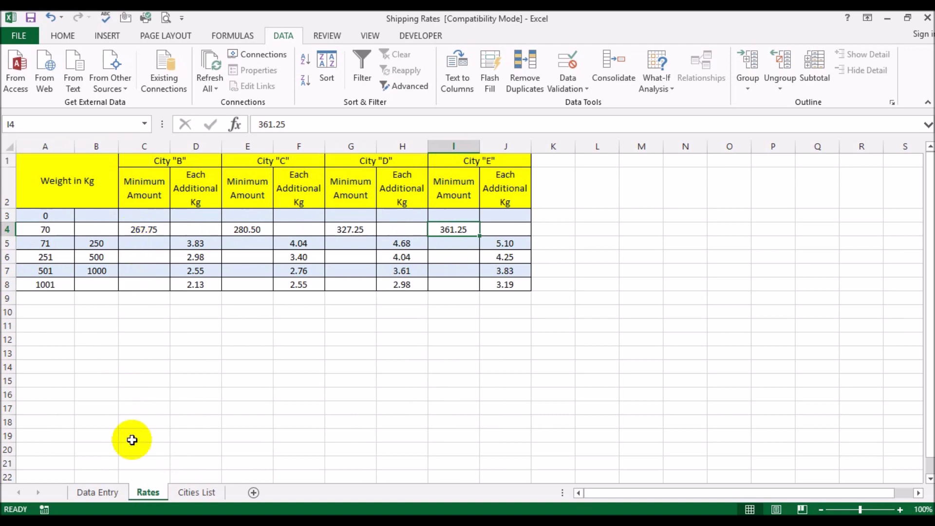
Set the destination in B2 to City "C" and compare the Min Rate in D2 with City "C" on the Rates sheet.
left_click(119, 492)
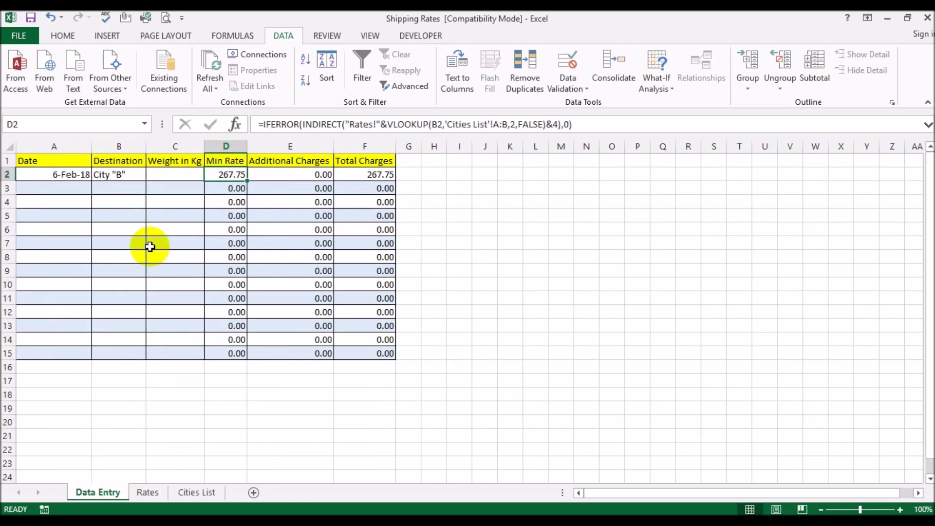
left_click(129, 176)
left_click(152, 175)
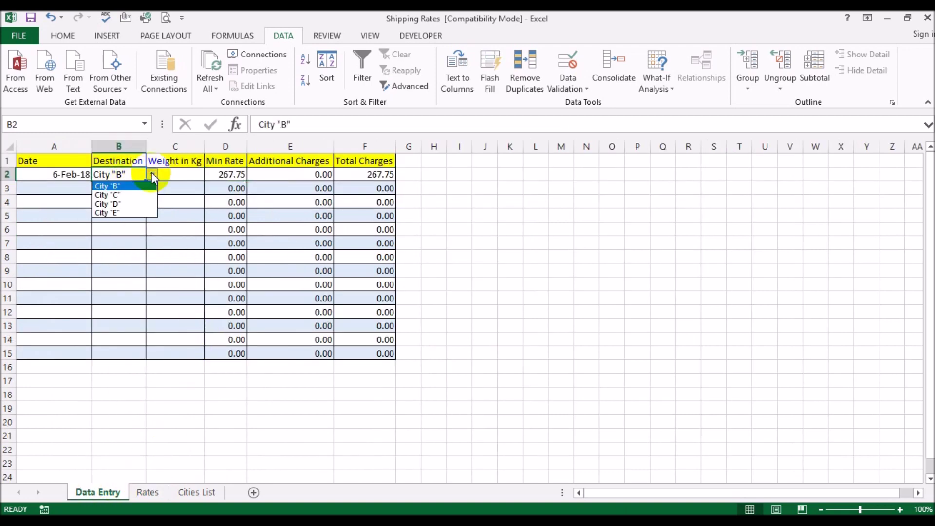
left_click(136, 197)
left_click(149, 500)
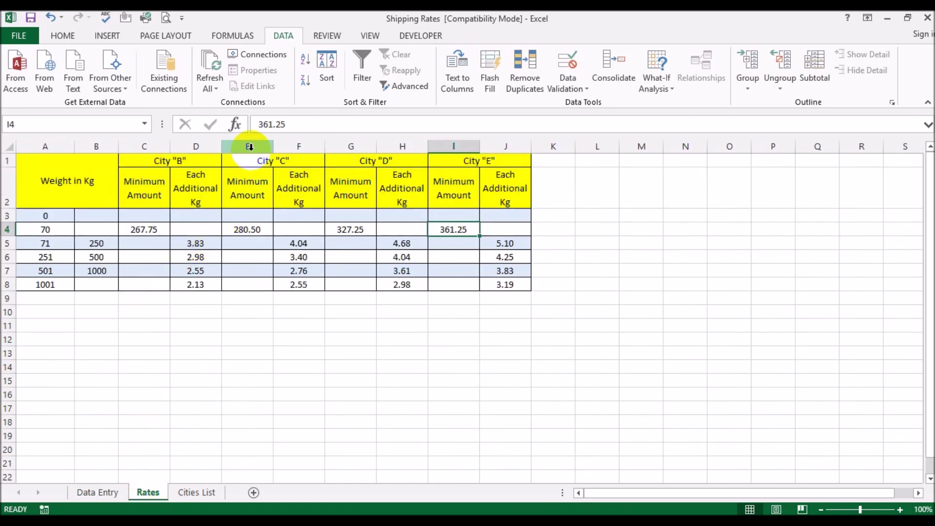
left_click(99, 501)
left_click(177, 174)
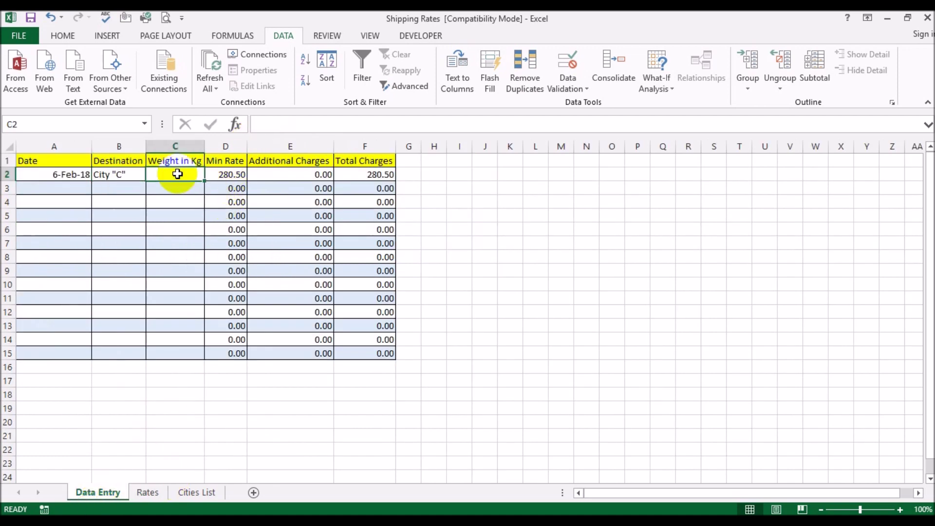
left_click(224, 175)
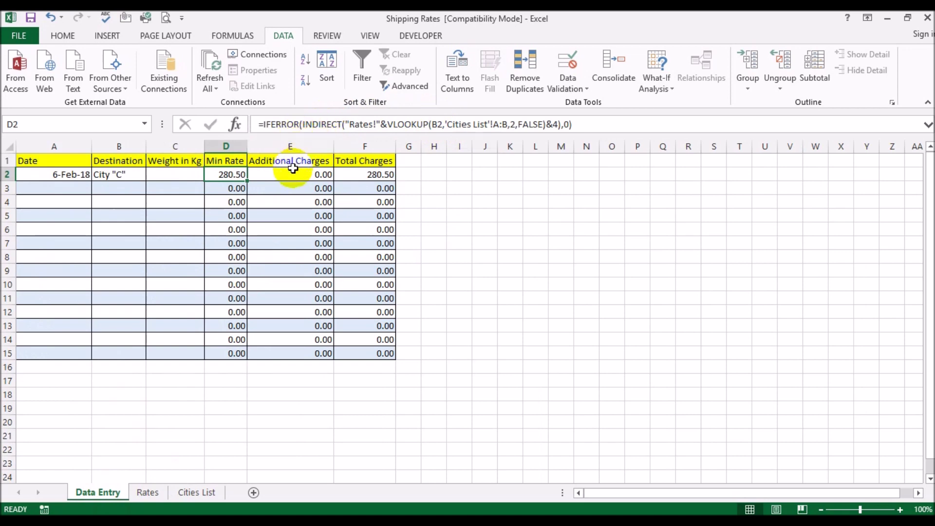
Change the destination in B2 to City "B" and inspect the Min Rate formula in D2.
left_click(129, 176)
left_click(150, 176)
left_click(135, 187)
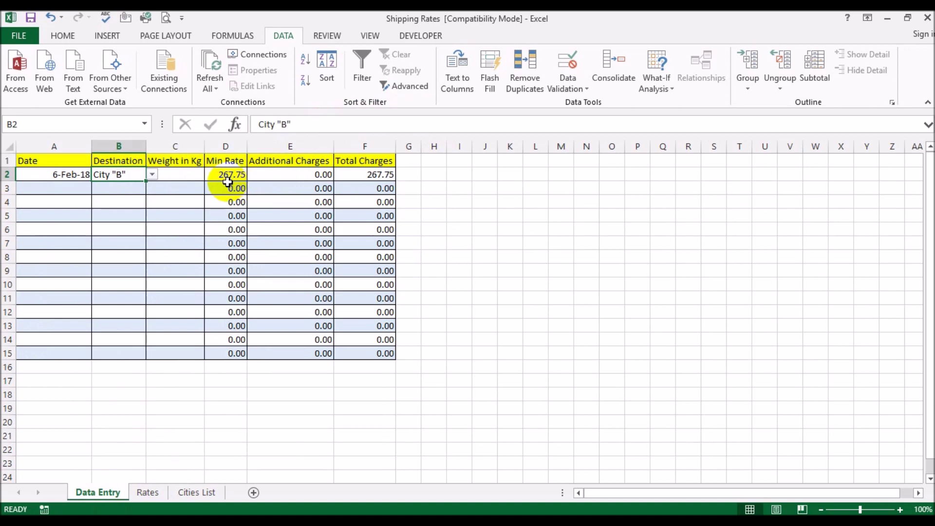
left_click(227, 176)
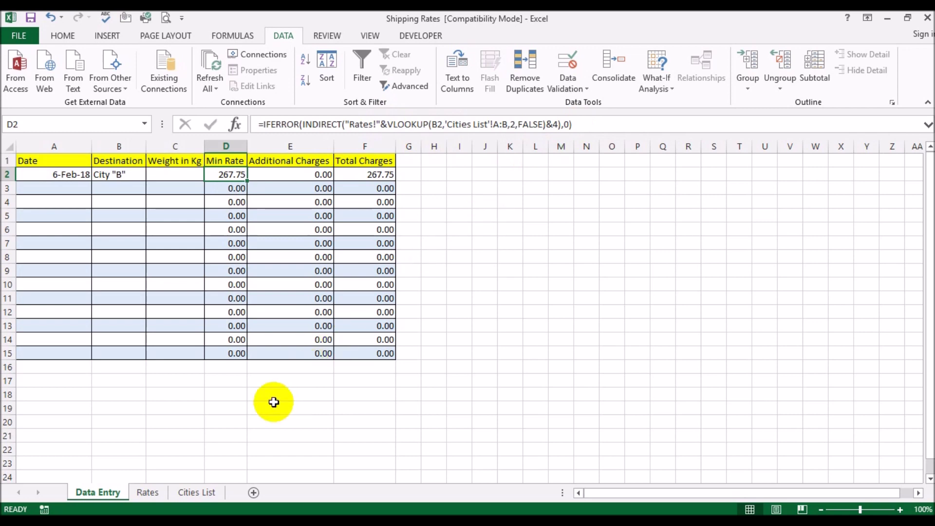
On the Rates sheet, examine how row 4 intersects the Minimum Amount columns C, E, G and I.
left_click(157, 492)
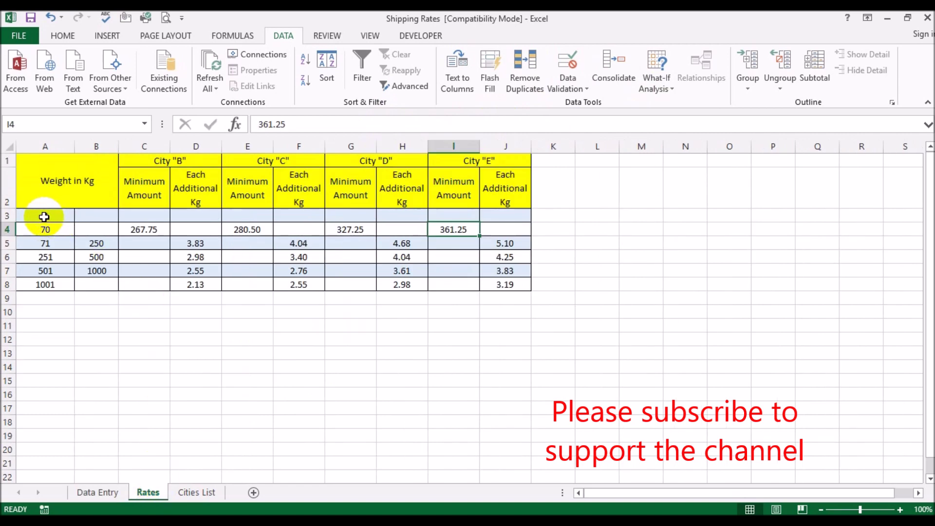
left_click(8, 229)
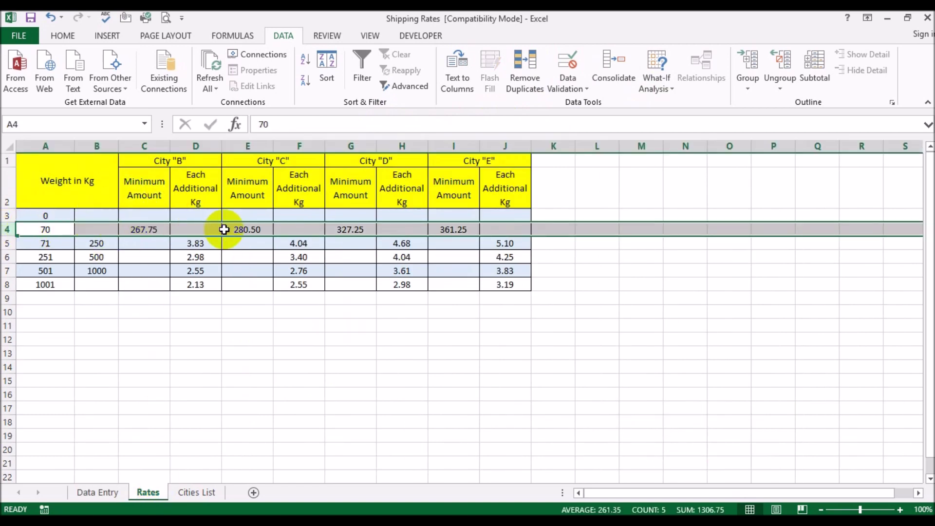
left_click(137, 144)
left_click(252, 145)
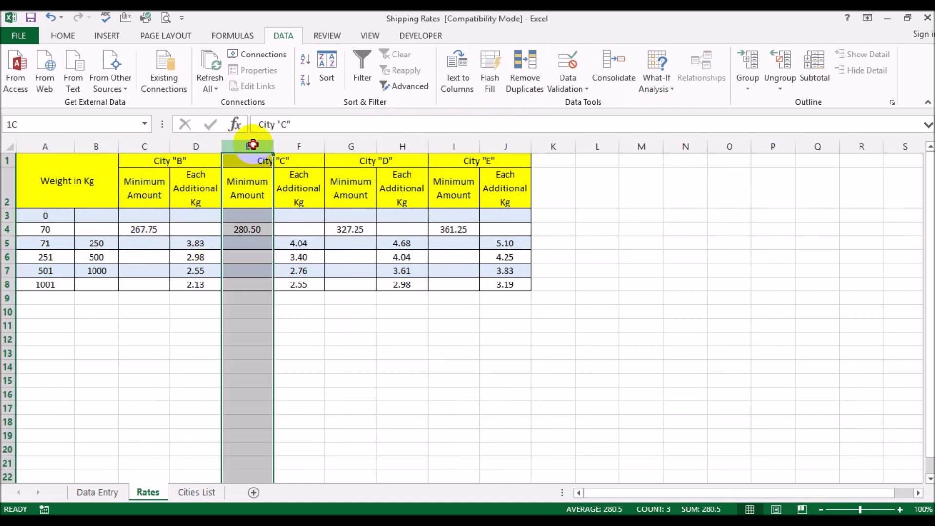
left_click(358, 145)
left_click(445, 146)
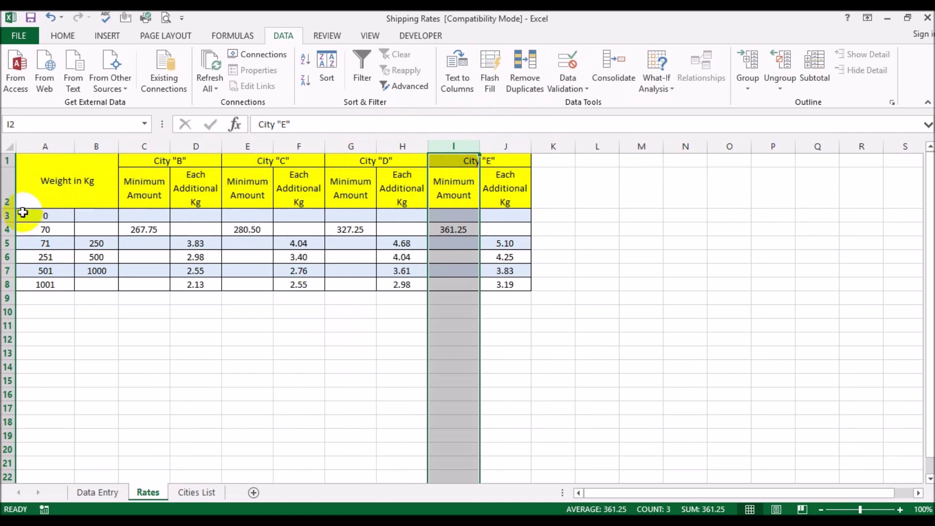
left_click(7, 230)
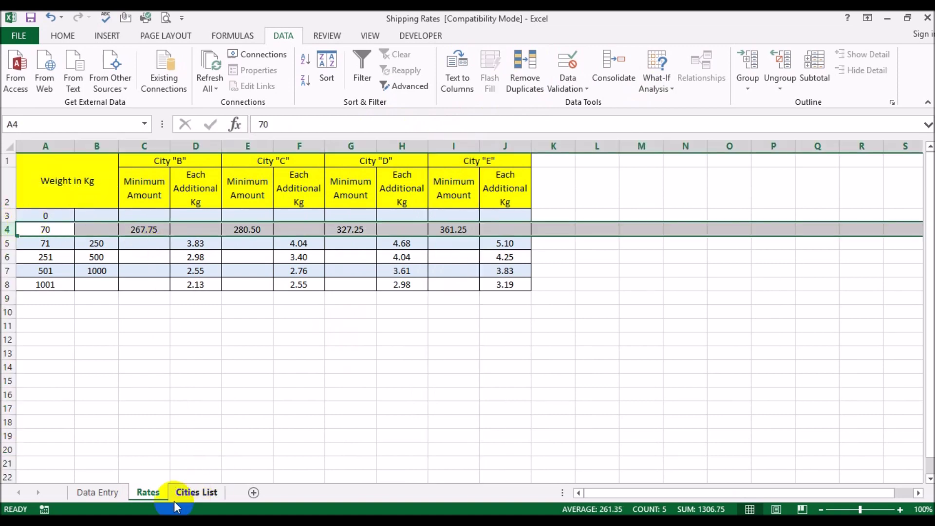
Trace City "B" from its Min Rate column letter on Cities List to the minimum amount in cell C4 on Rates.
left_click(193, 493)
left_click(31, 177)
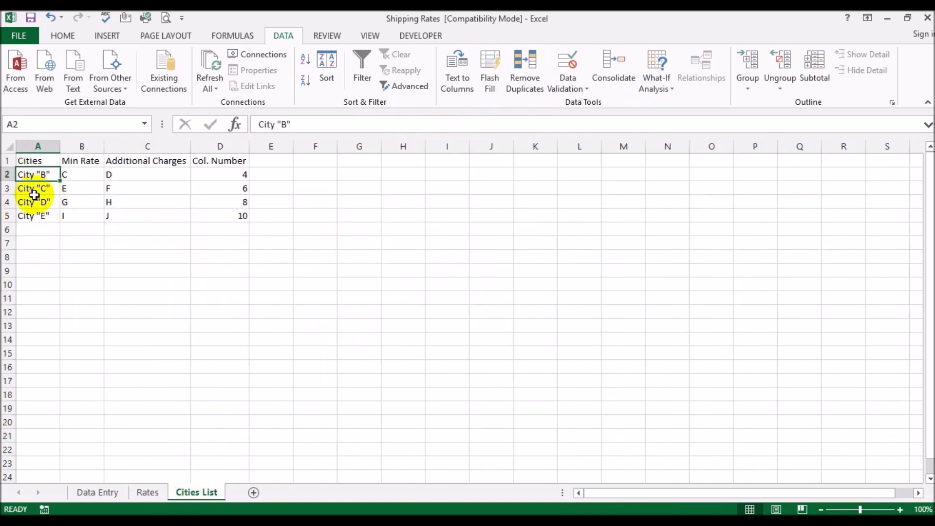
left_click(38, 202)
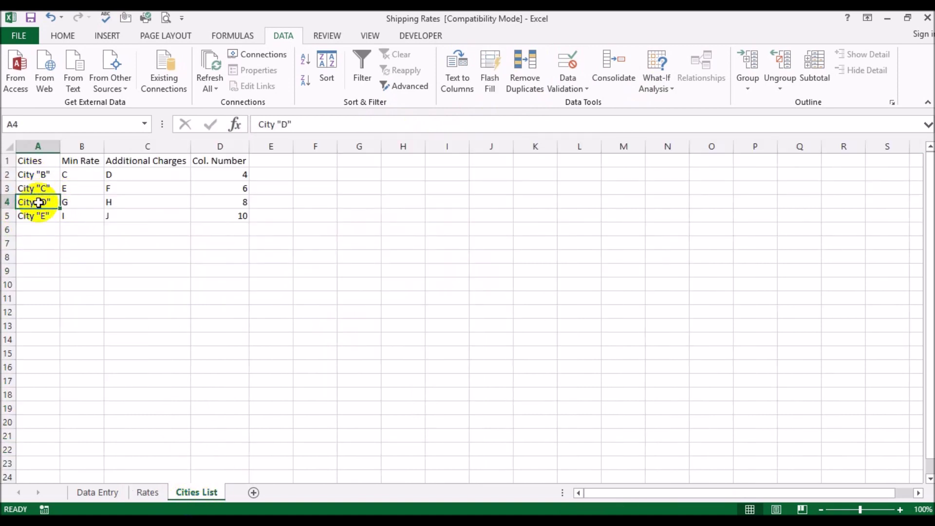
left_click(68, 176)
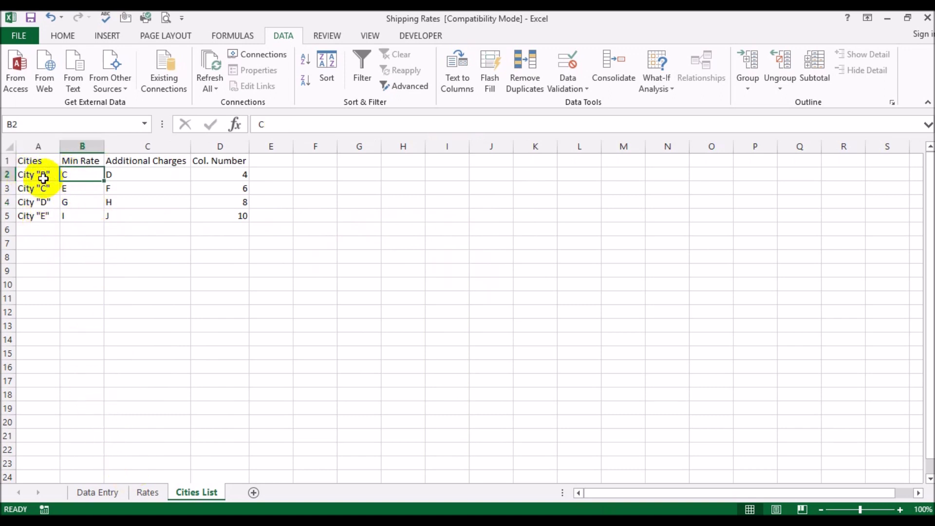
left_click(141, 494)
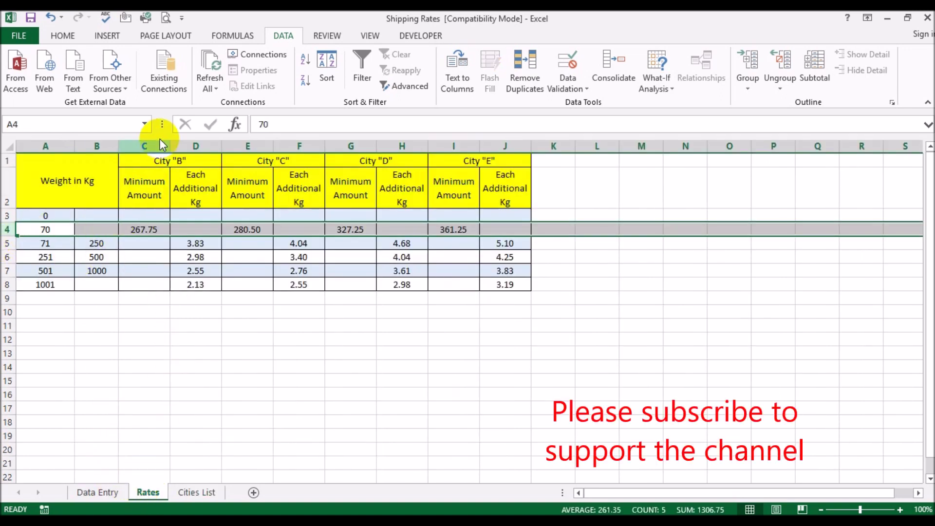
left_click(153, 227)
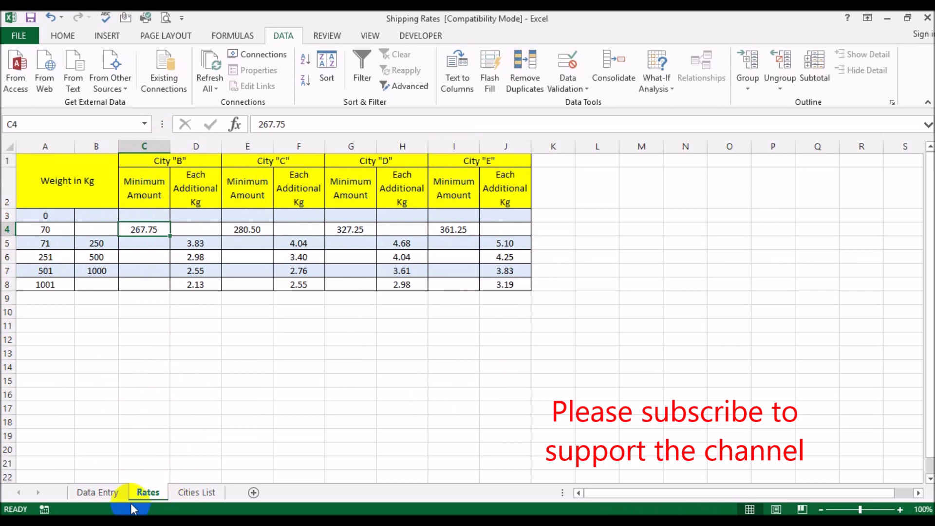
Set the weight in C2 on Data Entry to 10 kg and check City "B"'s row 4 additional-kg rate on Rates.
left_click(117, 493)
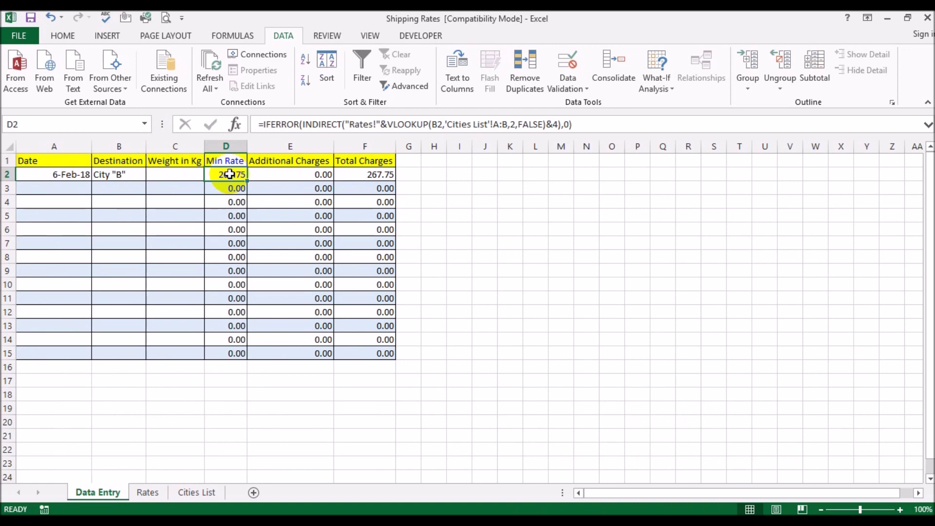
left_click(162, 174)
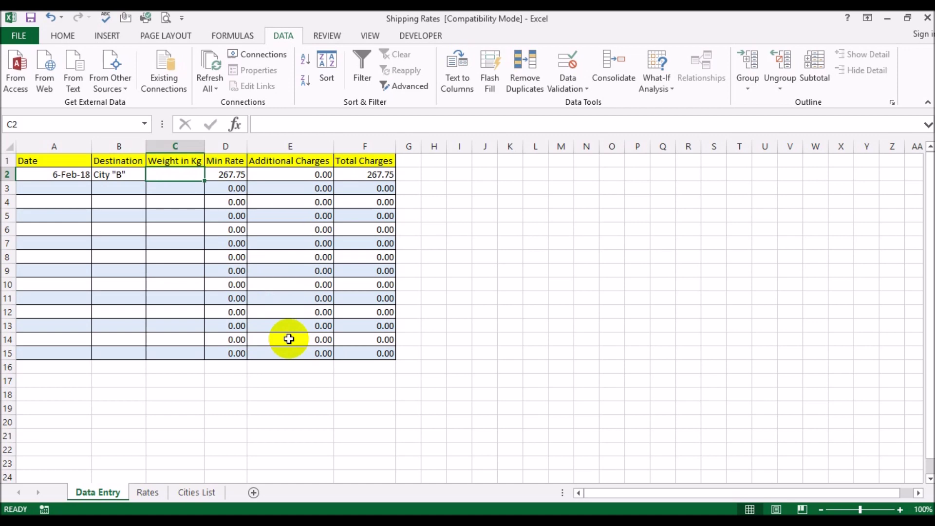
type("10")
key("Return")
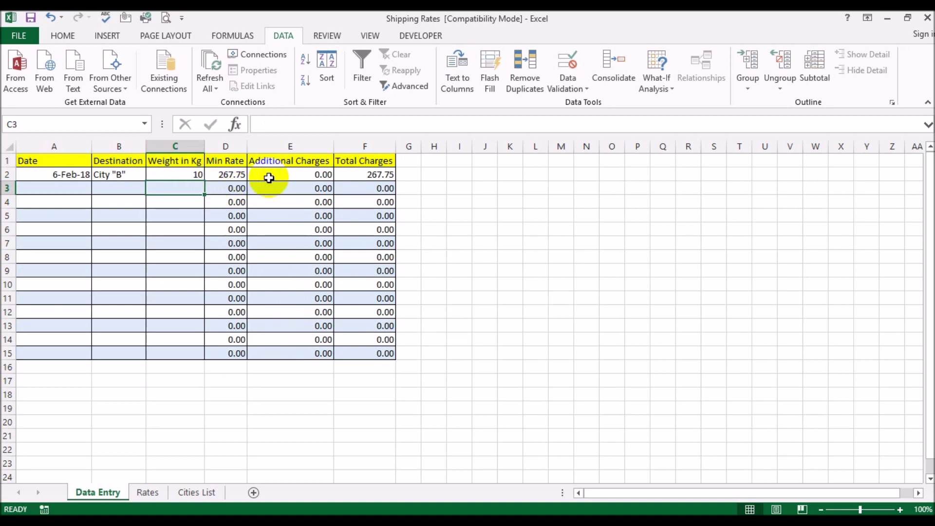
left_click(148, 493)
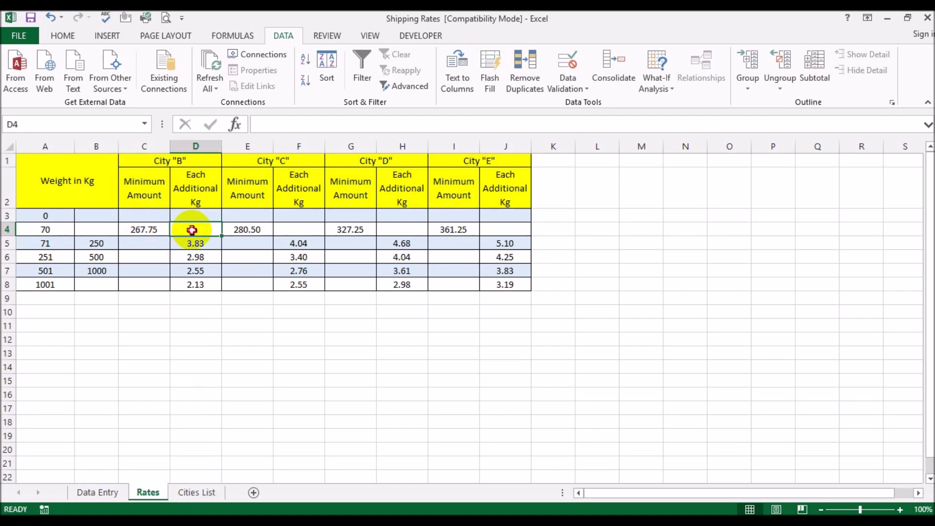
left_click(108, 491)
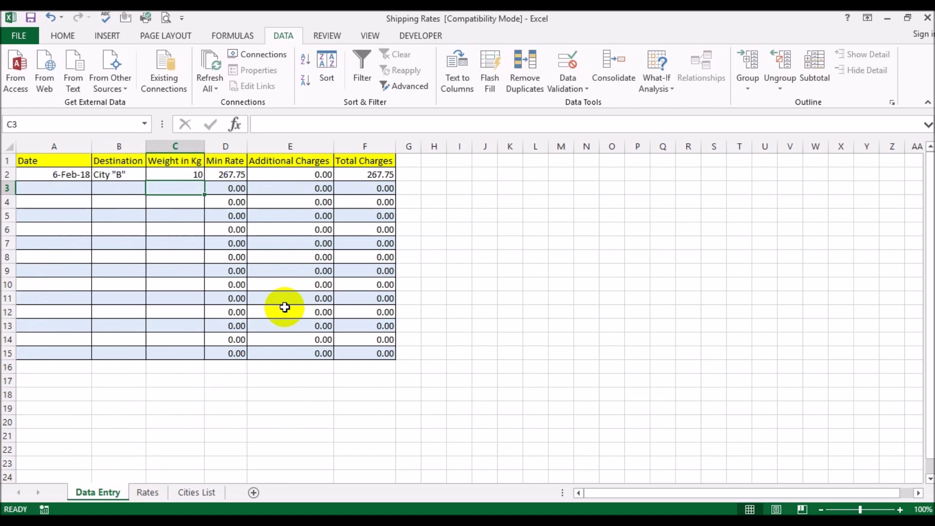
Test the row 2 shipping charges with weights of 50 kg and 70 kg in C2.
left_click(187, 175)
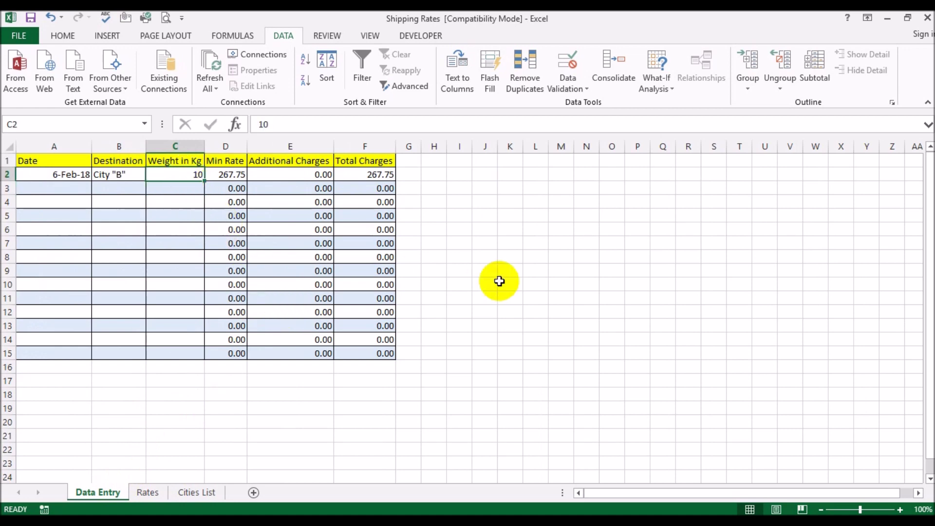
type("50")
key("Return")
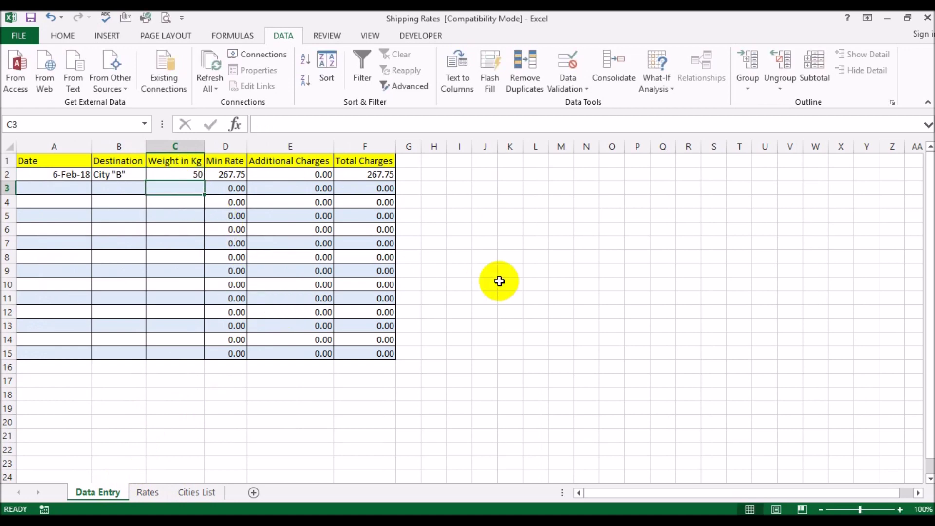
left_click(181, 176)
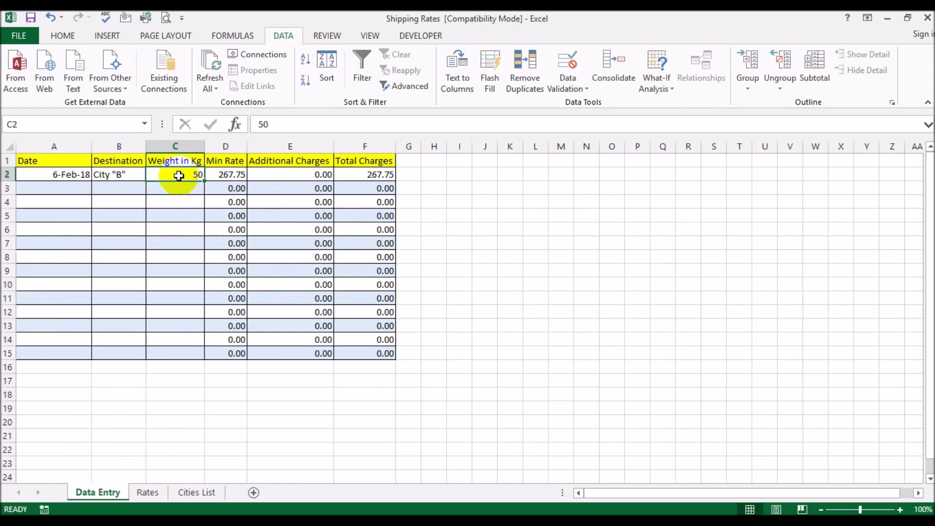
type("70")
key("Return")
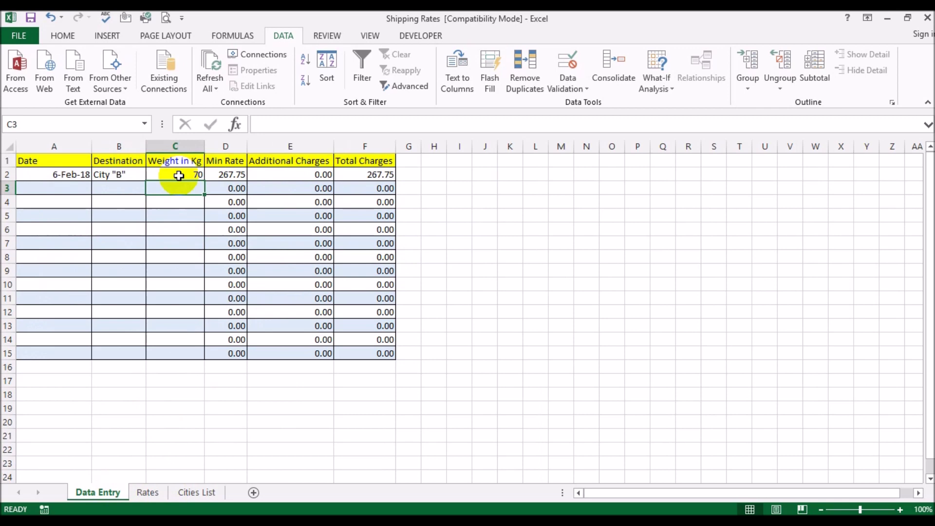
left_click(179, 176)
type("7")
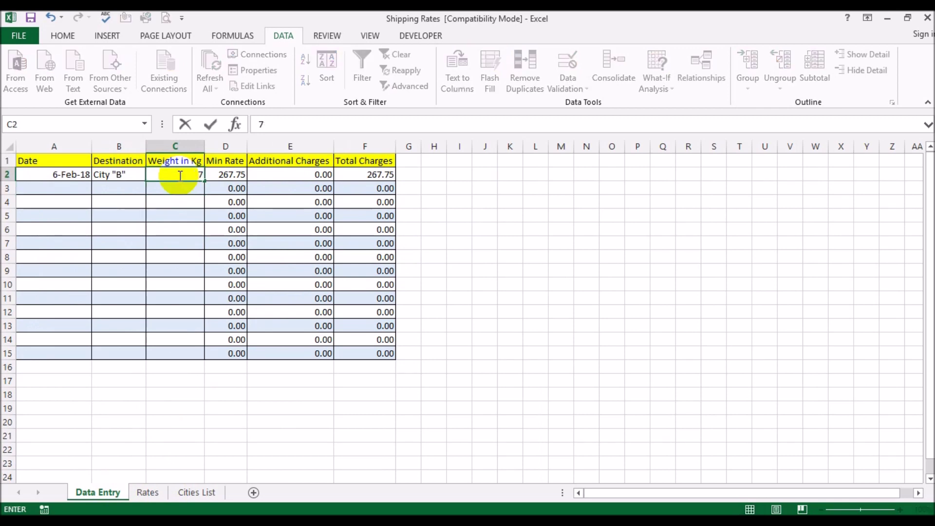
type("1")
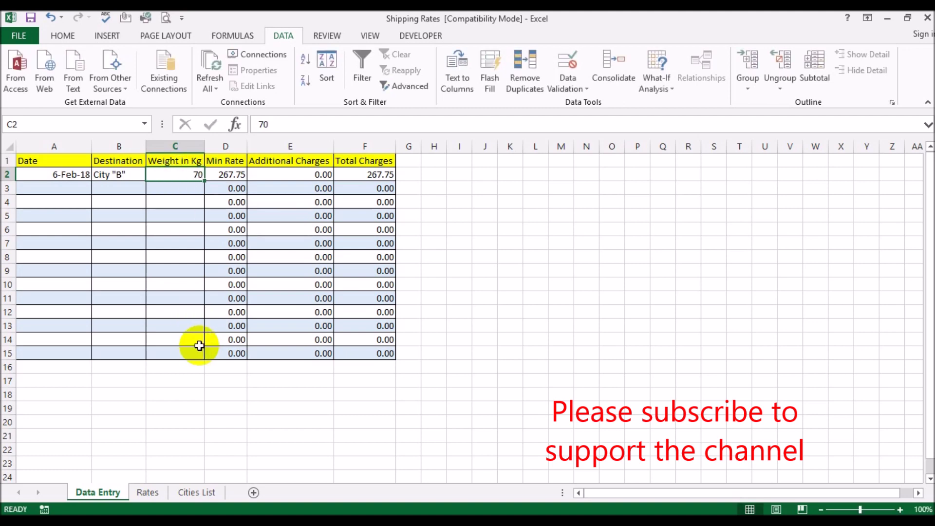
On the Rates sheet, check City "B"'s Each Additional Kg rate for the 71 to 250 kg bracket.
left_click(147, 492)
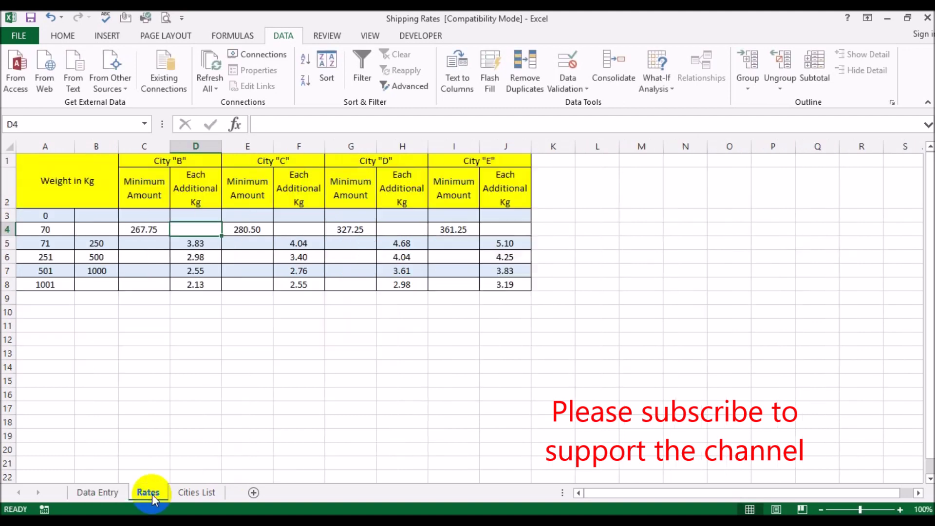
left_click(46, 244)
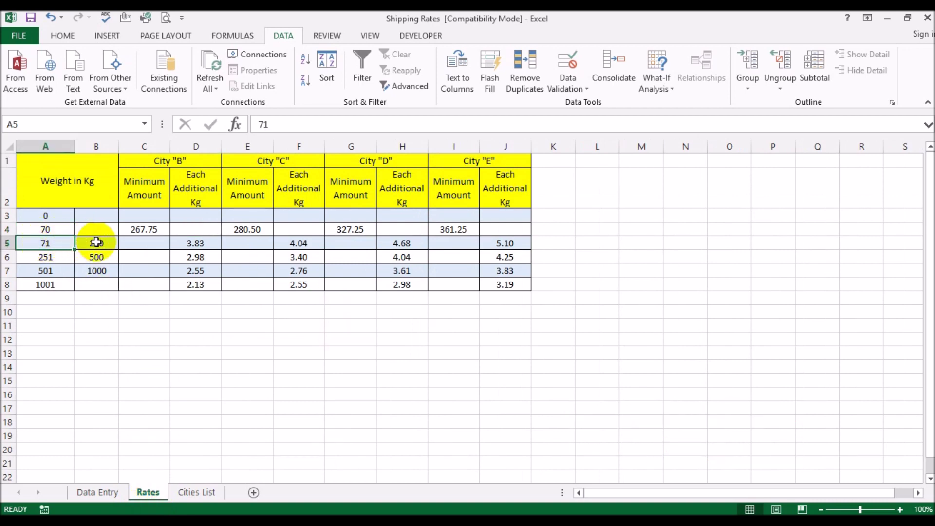
left_click(193, 243)
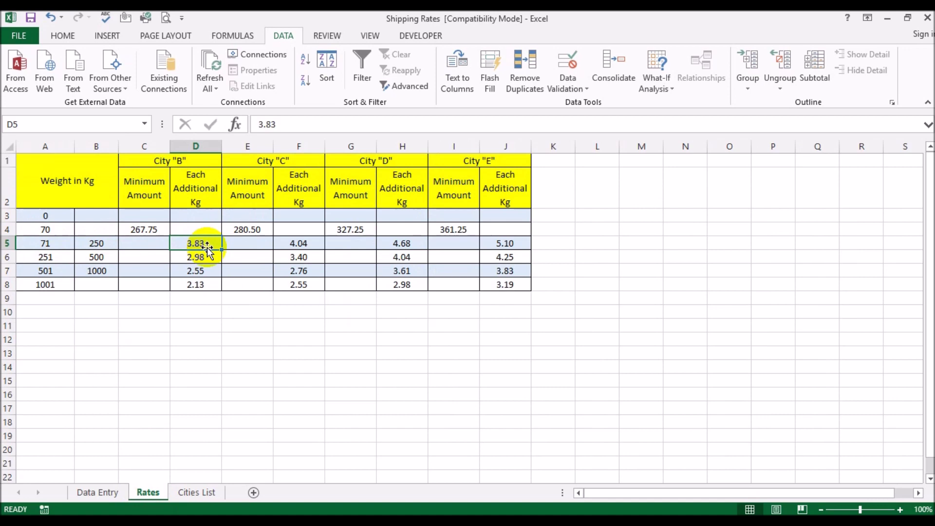
Set the weight in C2 on Data Entry to 71 kg.
left_click(113, 492)
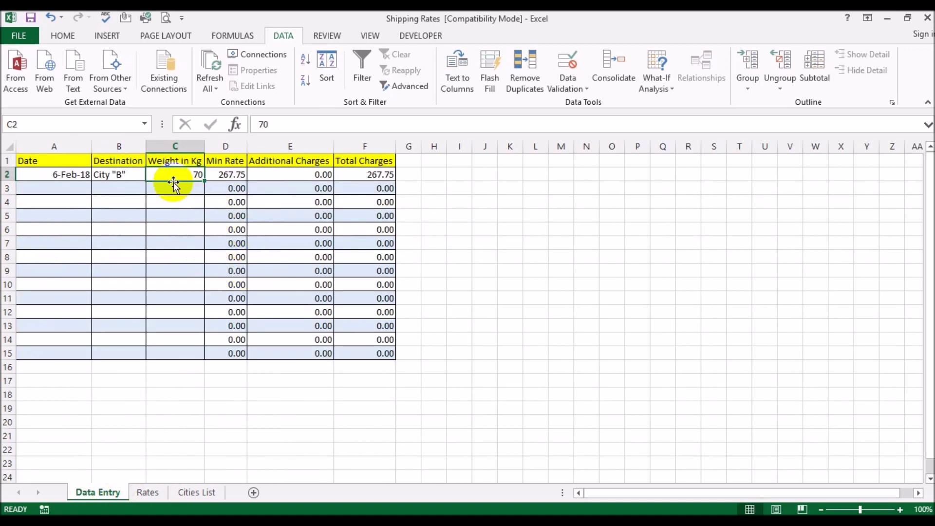
type("71")
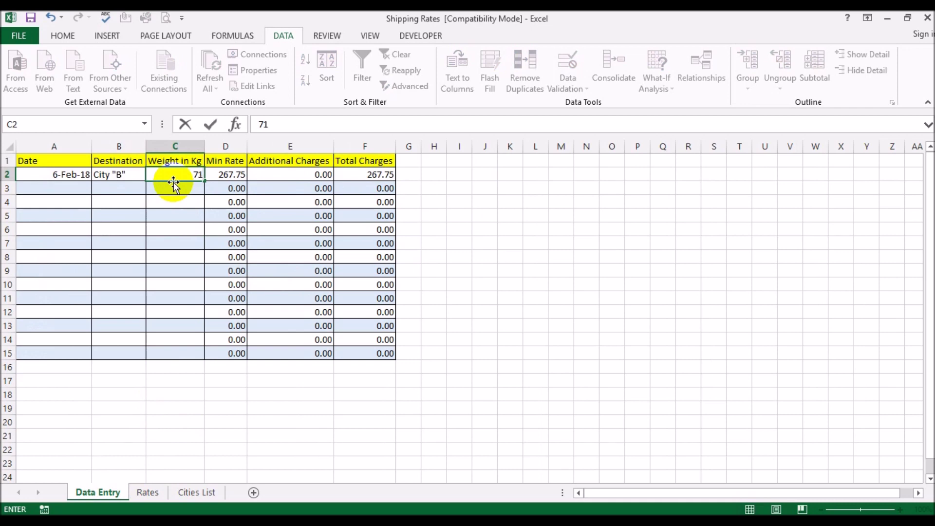
key("Return")
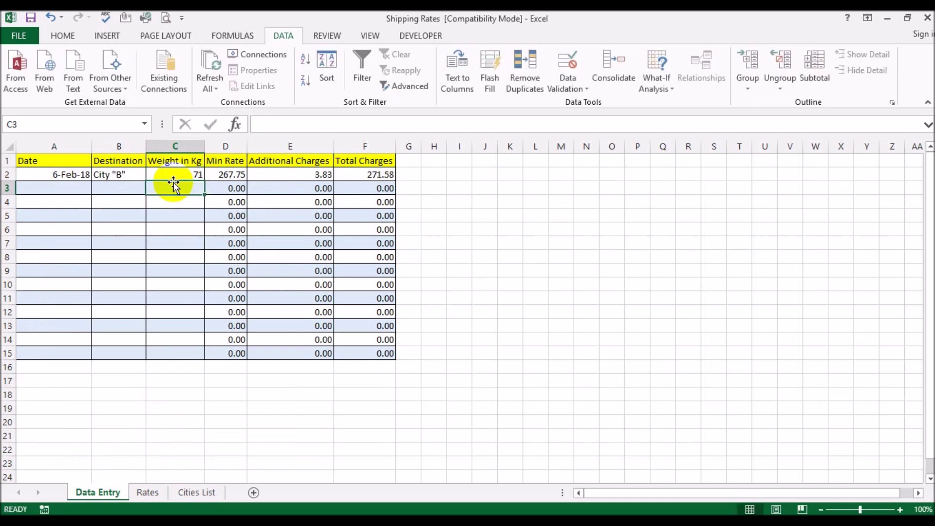
Compare the Additional Charges in E2 with D5 on Rates and examine the ABS(C2-70) part of the E2 formula.
left_click(292, 175)
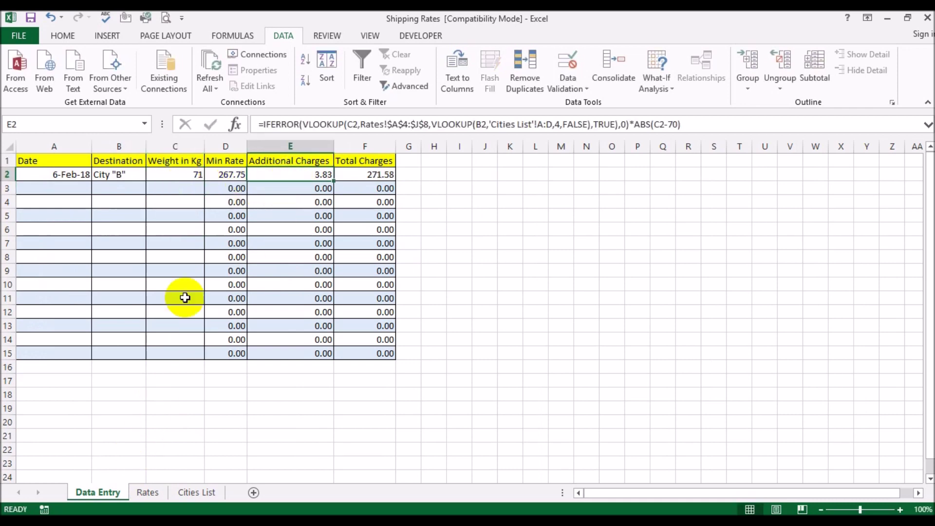
left_click(148, 492)
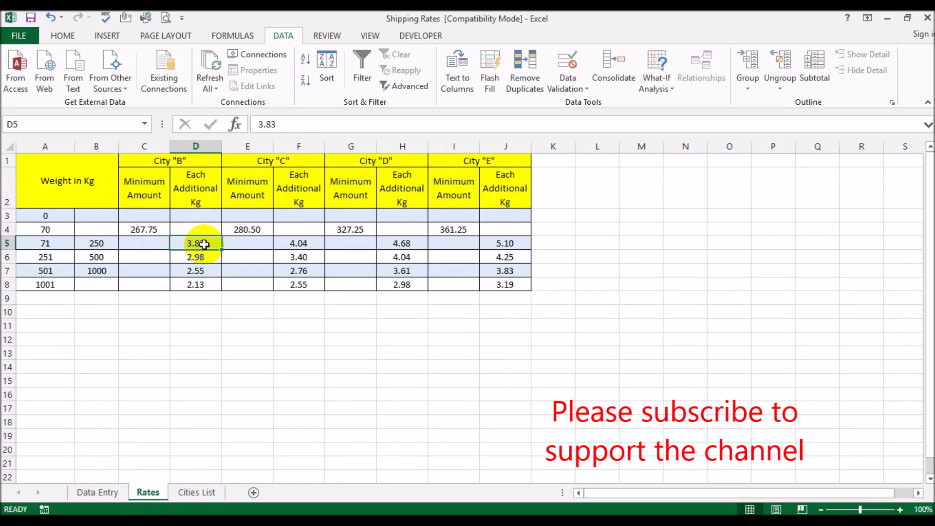
left_click(100, 492)
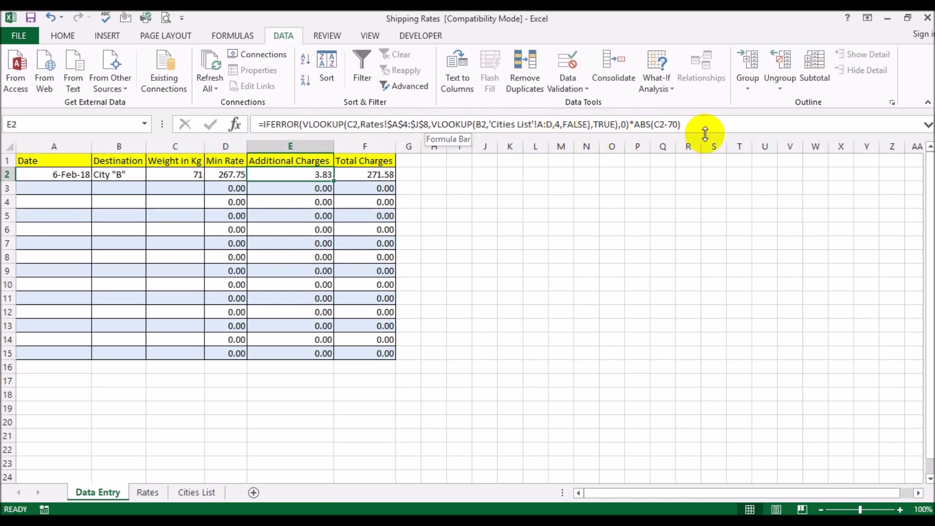
left_click_drag(633, 125, 686, 125)
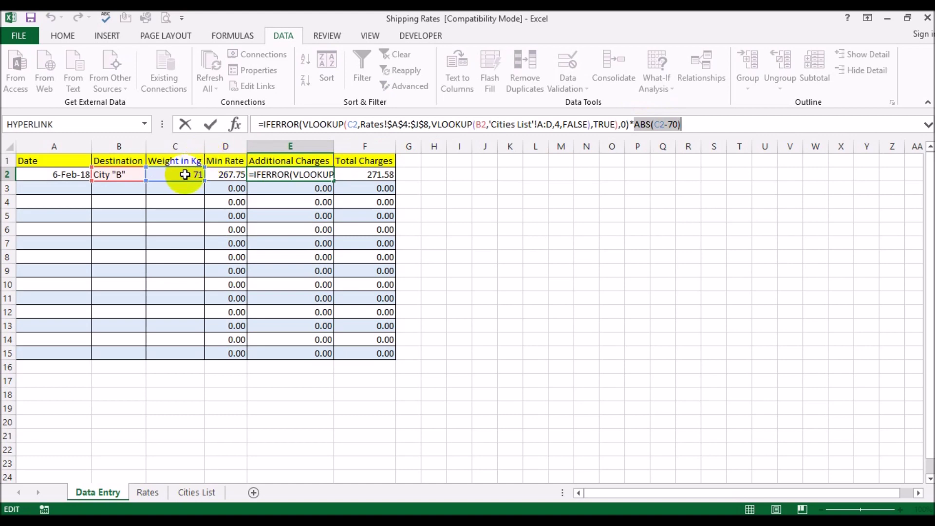
key("Escape")
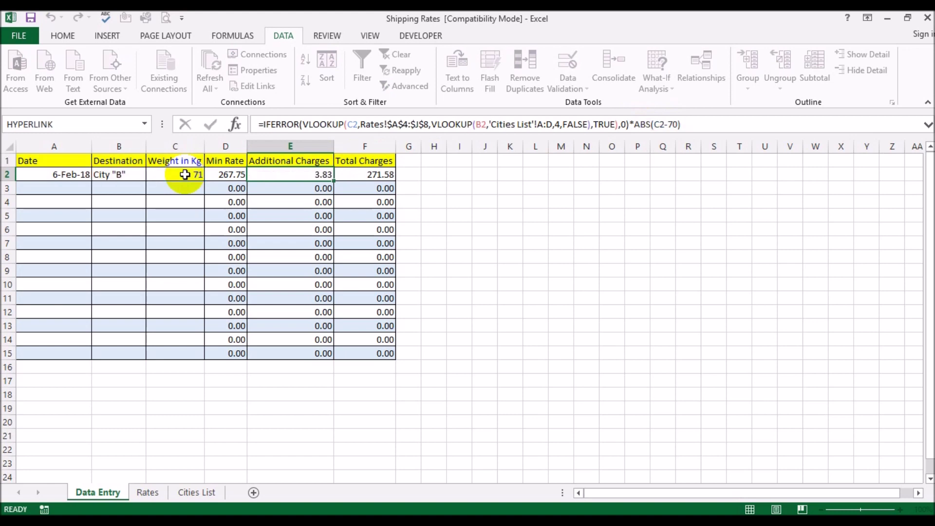
Compare the 70 and 71 kg weight thresholds in A4 and A5 on Rates with the Additional Charges formula on Data Entry.
left_click(144, 490)
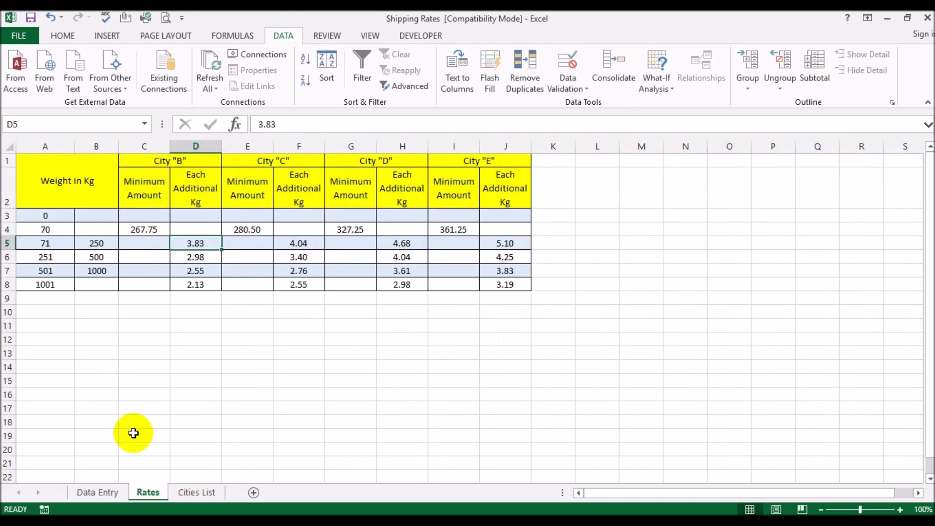
left_click(56, 230)
left_click(55, 240)
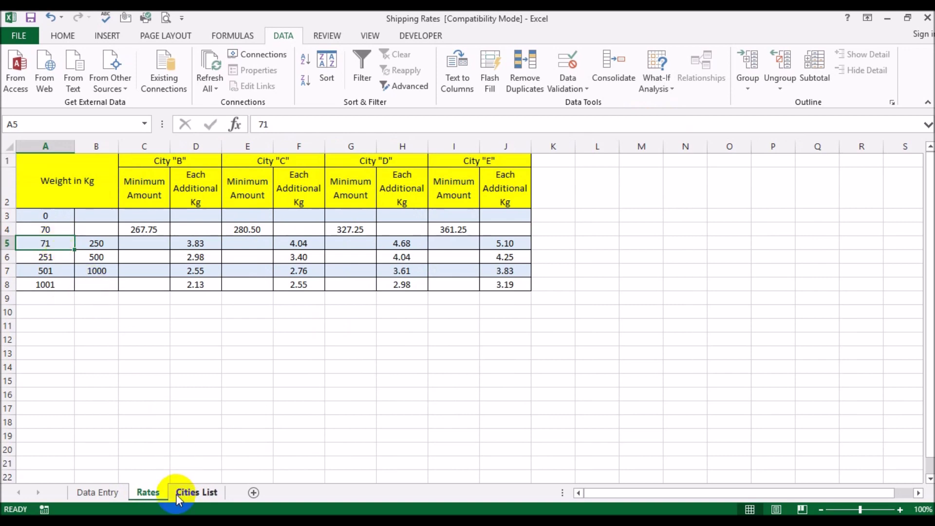
left_click(98, 492)
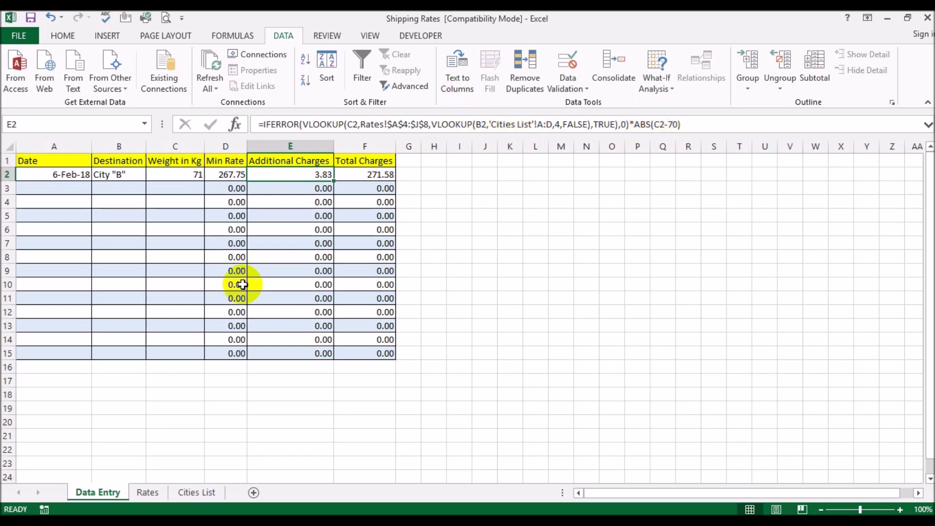
On the Rates sheet, fill the blank Each Additional Kg cells D4, F4, H4 and J4 with a light gold color.
left_click(147, 491)
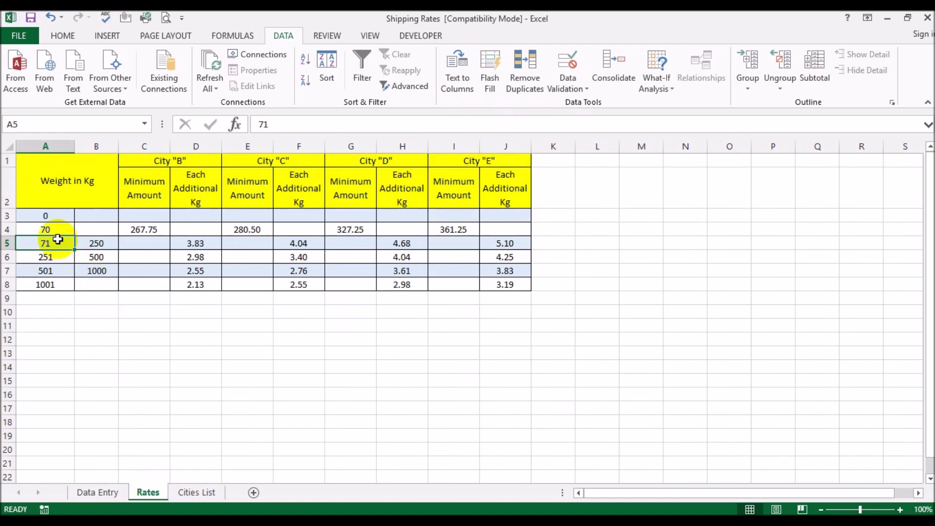
left_click(190, 229)
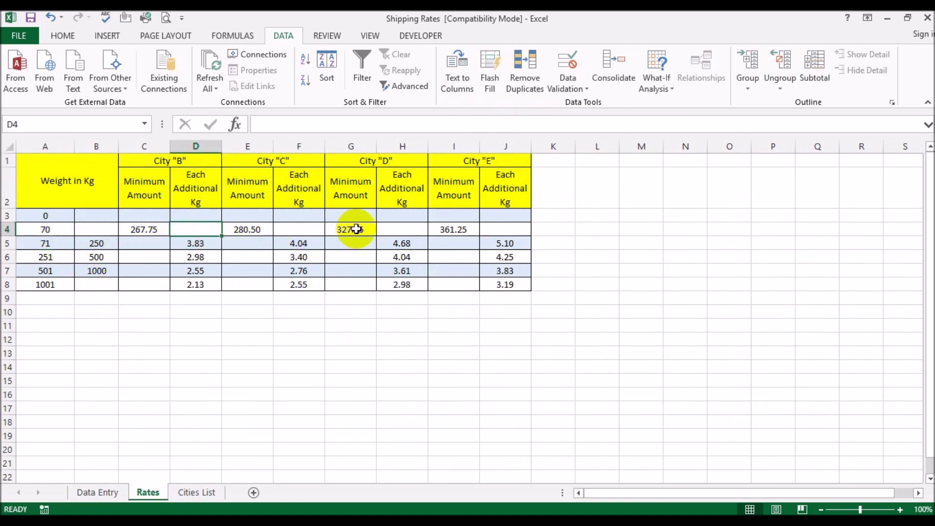
left_click(307, 228, "ctrl")
left_click(397, 228, "ctrl")
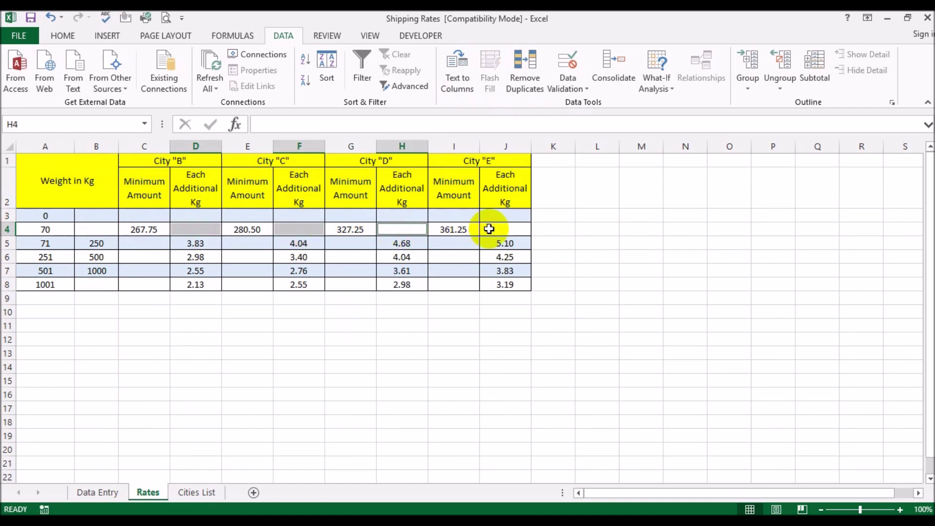
left_click(522, 230, "ctrl")
left_click(63, 35)
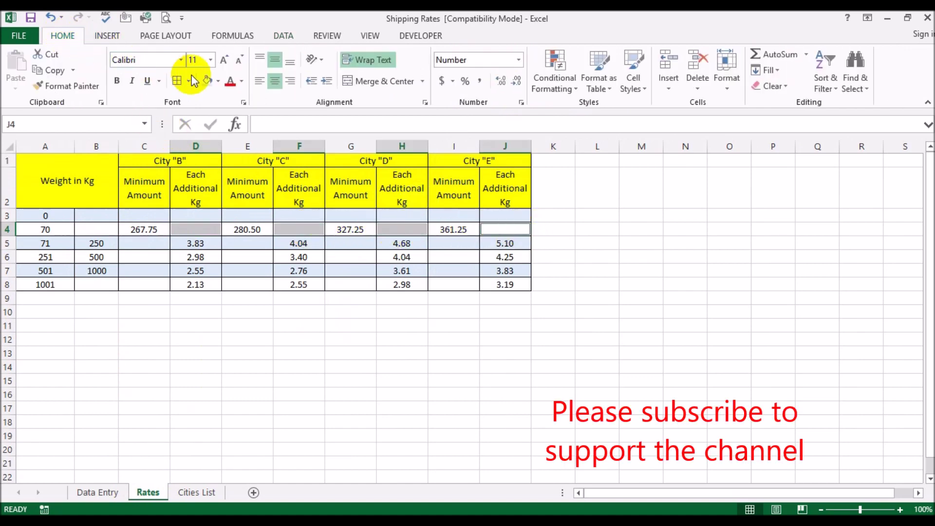
left_click(217, 81)
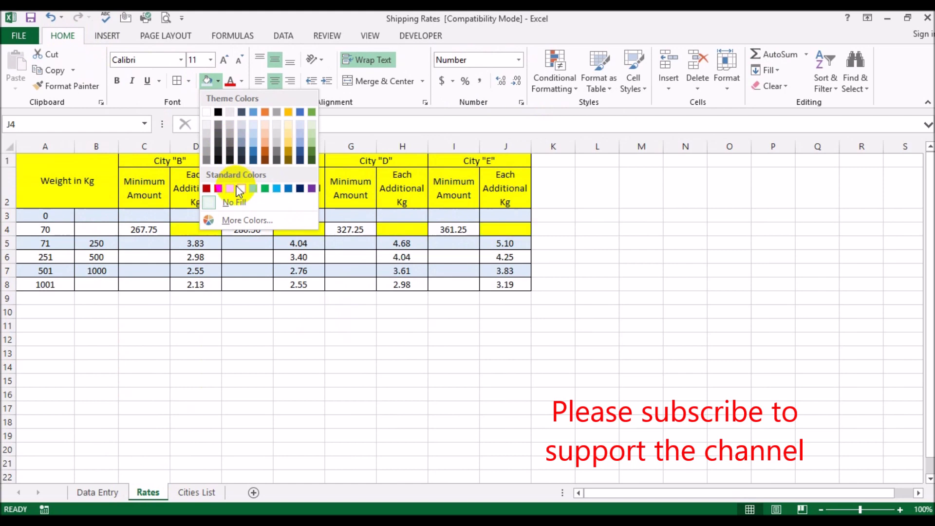
left_click(288, 144)
left_click(364, 364)
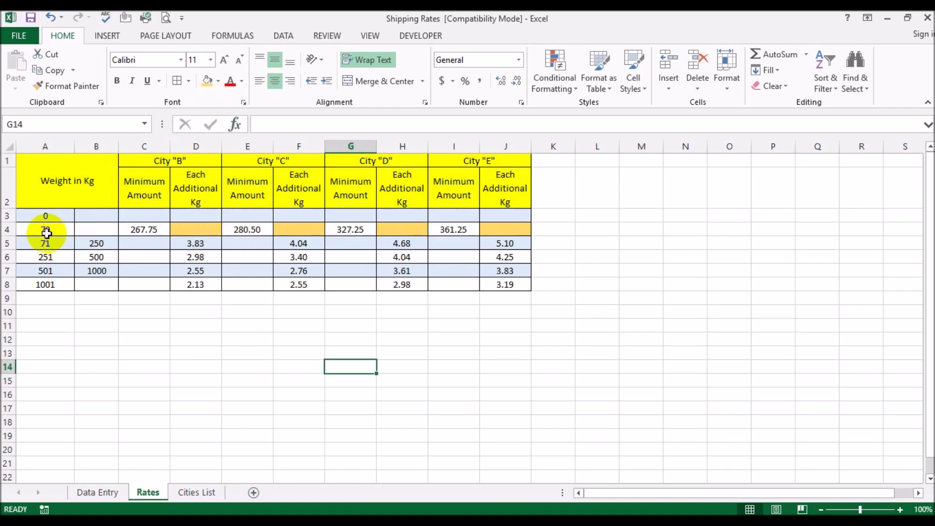
Trace the E2 formula's references to Rates and Cities List, and examine the Each Additional Kg columns D, F, H and J on Rates.
left_click(98, 494)
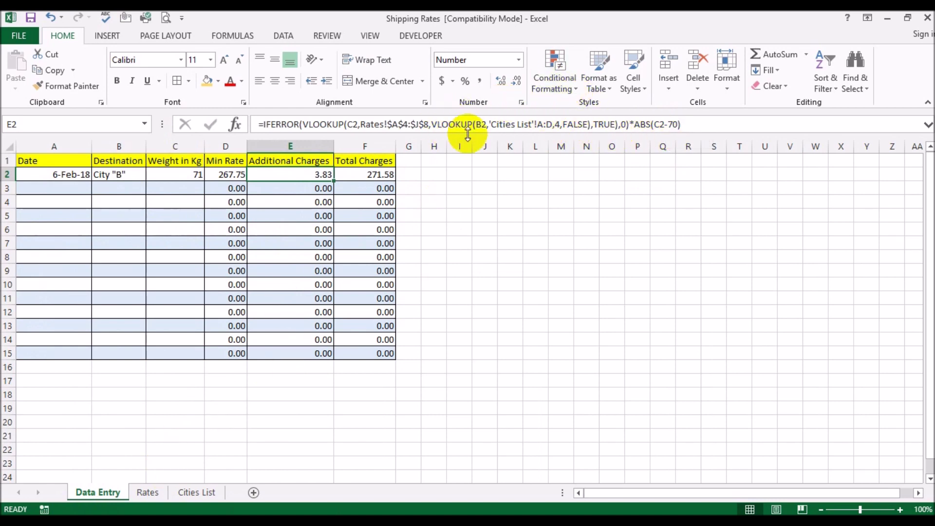
left_click(160, 494)
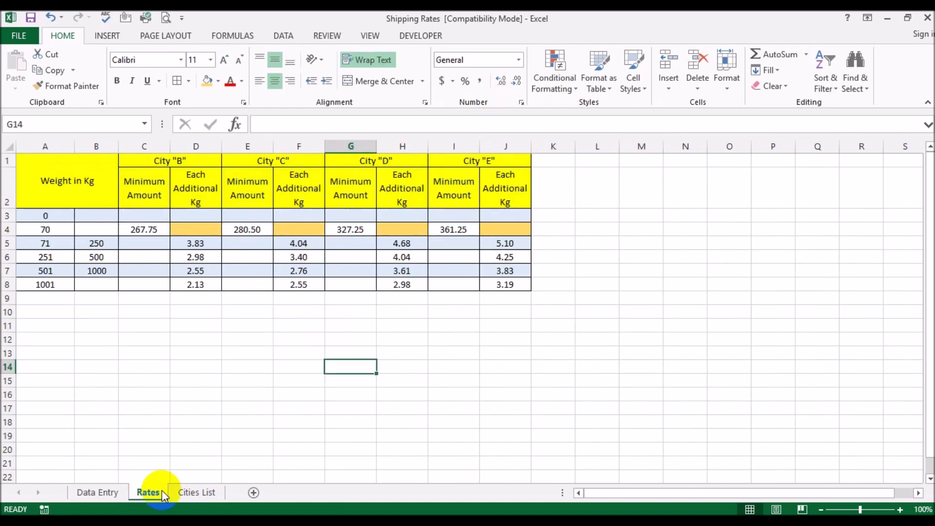
left_click(195, 492)
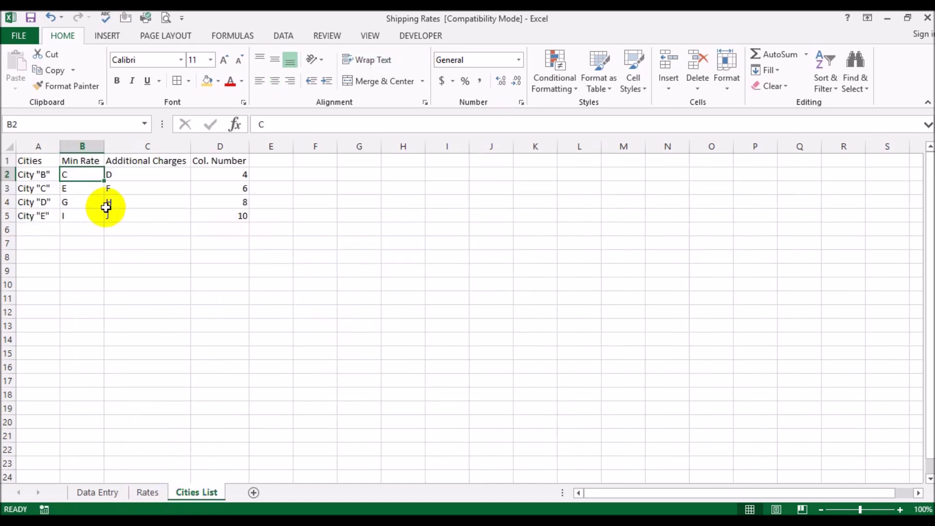
left_click(157, 491)
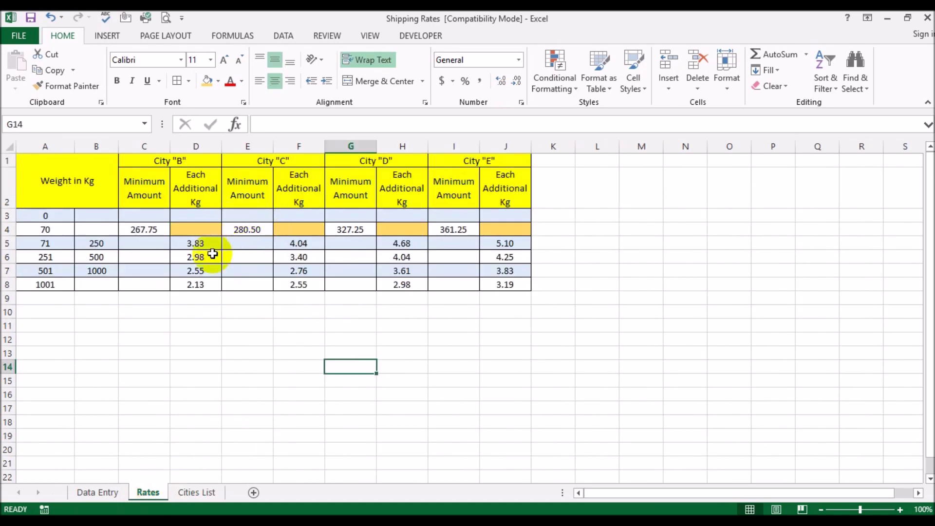
left_click(193, 146)
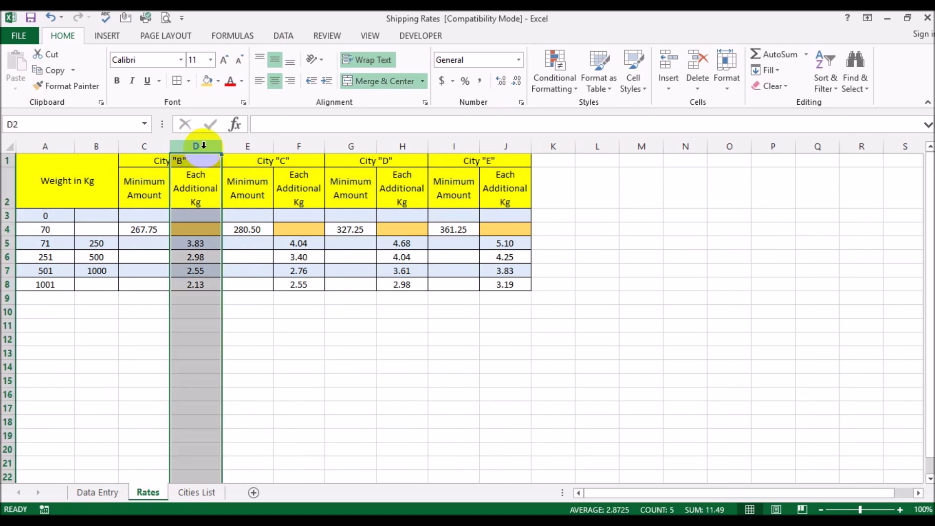
left_click(314, 145)
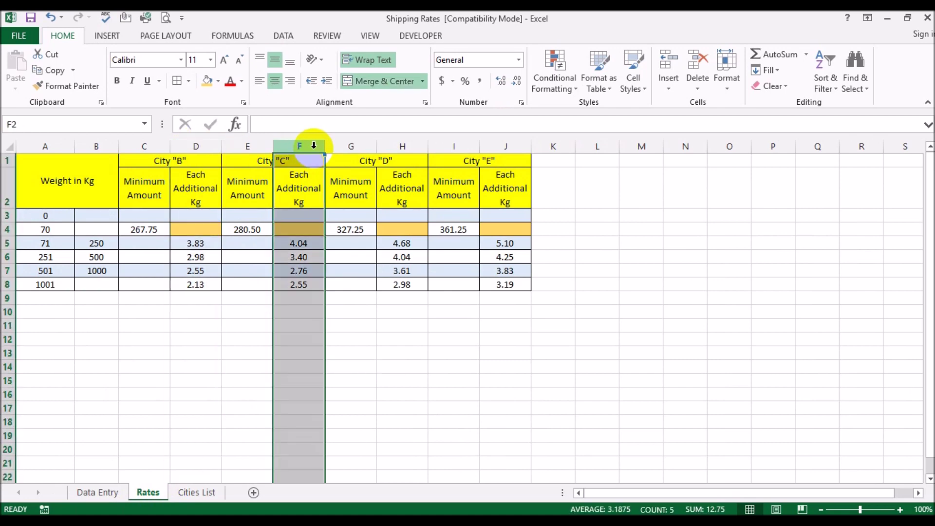
left_click(392, 147)
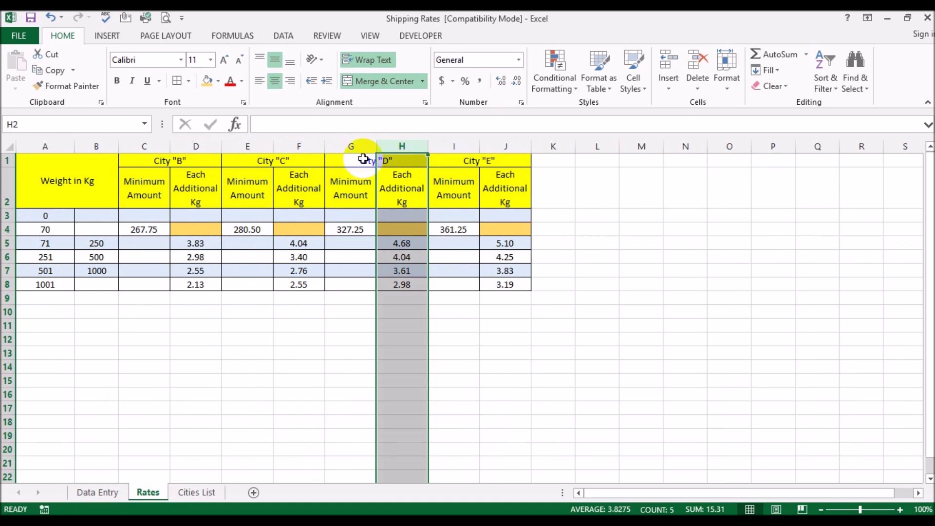
left_click(503, 142)
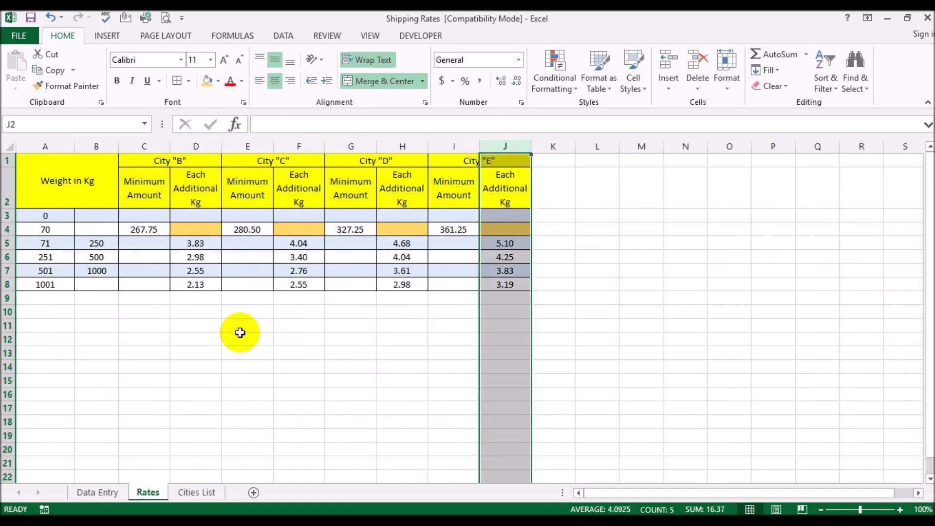
On Cities List, review the Additional Charges column letters for each city in C2 through C5.
left_click(195, 492)
left_click(134, 176)
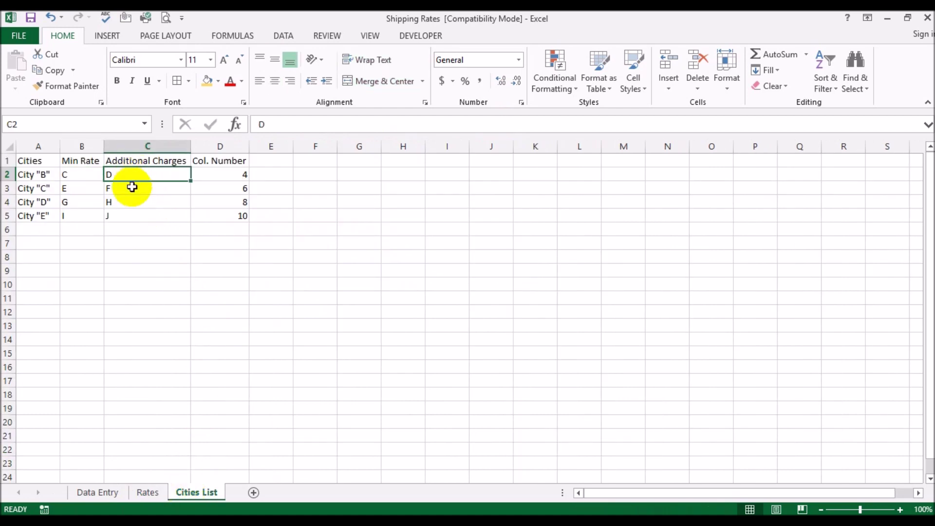
left_click(134, 189)
left_click(133, 203)
left_click(135, 216)
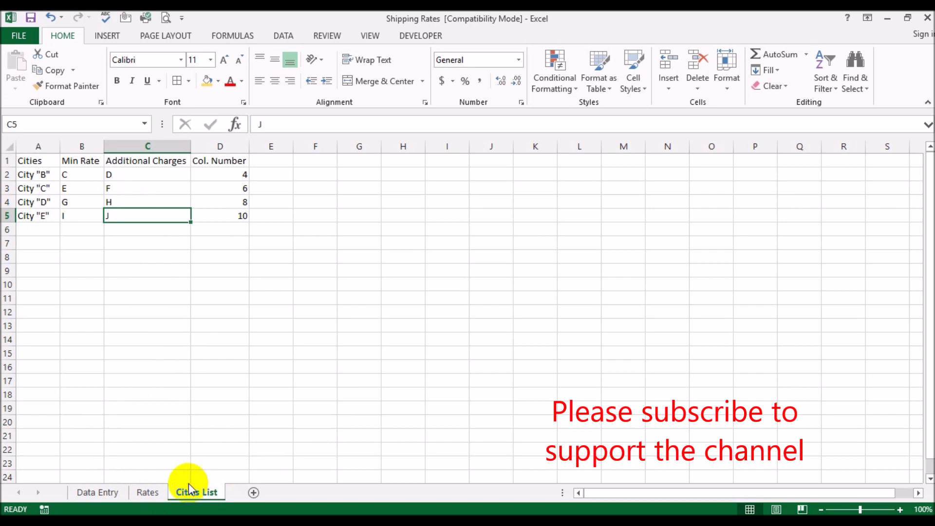
Compare the E2 formula's column lookup with Col. Number on Cities List by counting across A4:J4 on Rates.
left_click(150, 493)
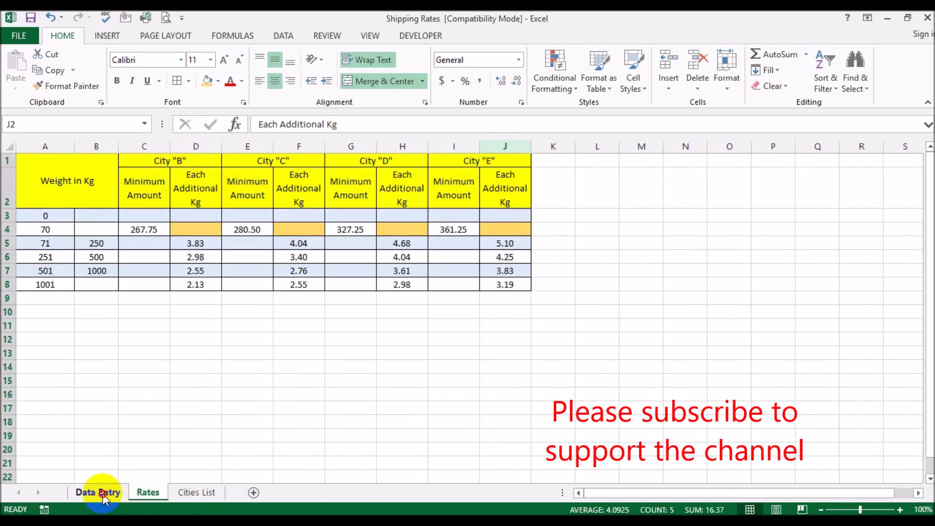
left_click(96, 493)
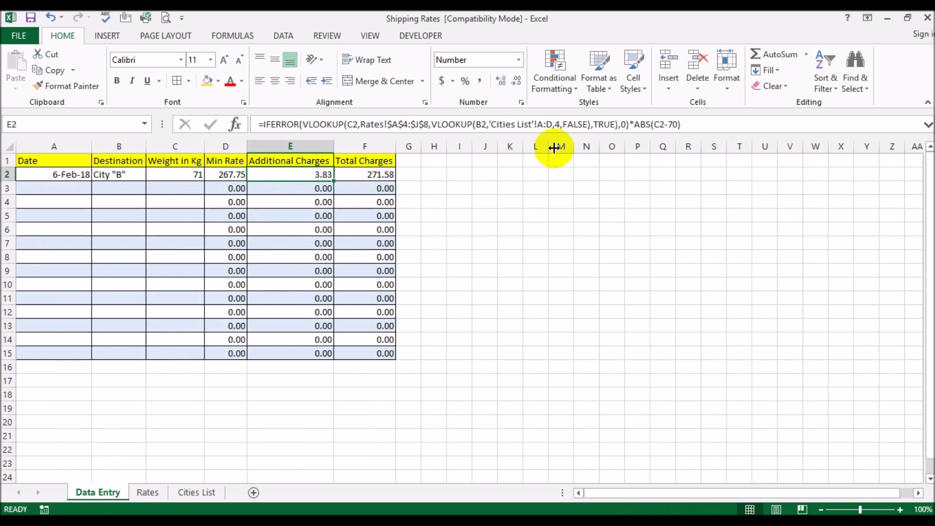
left_click(199, 493)
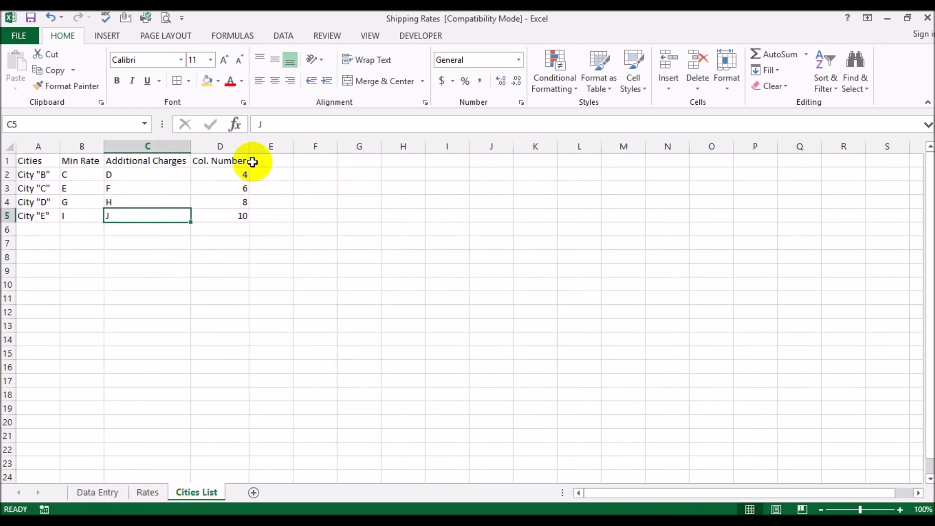
left_click(149, 492)
left_click_drag(46, 231, 141, 231)
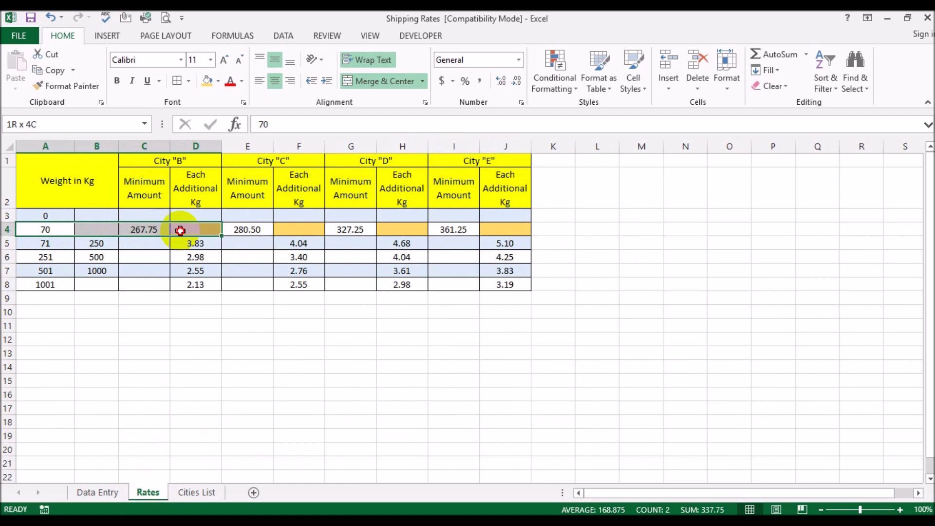
left_click_drag(180, 231, 491, 229)
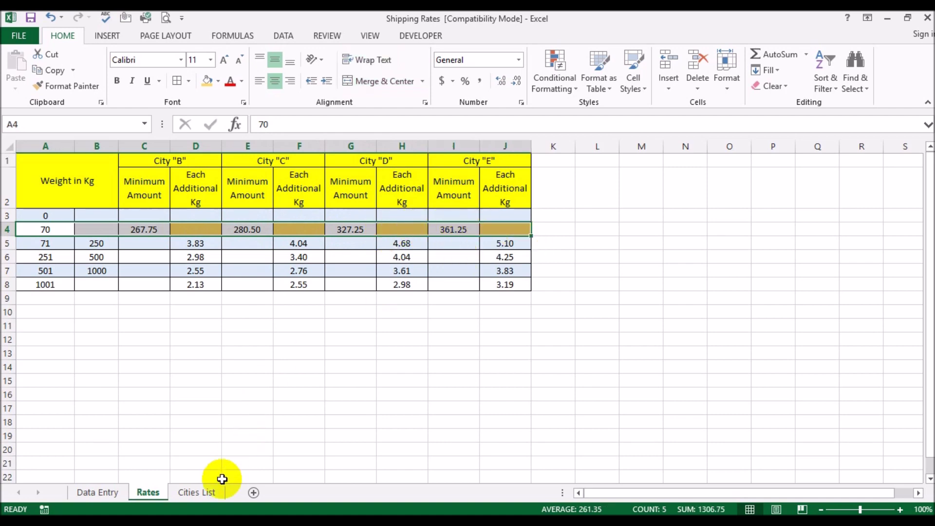
left_click(196, 492)
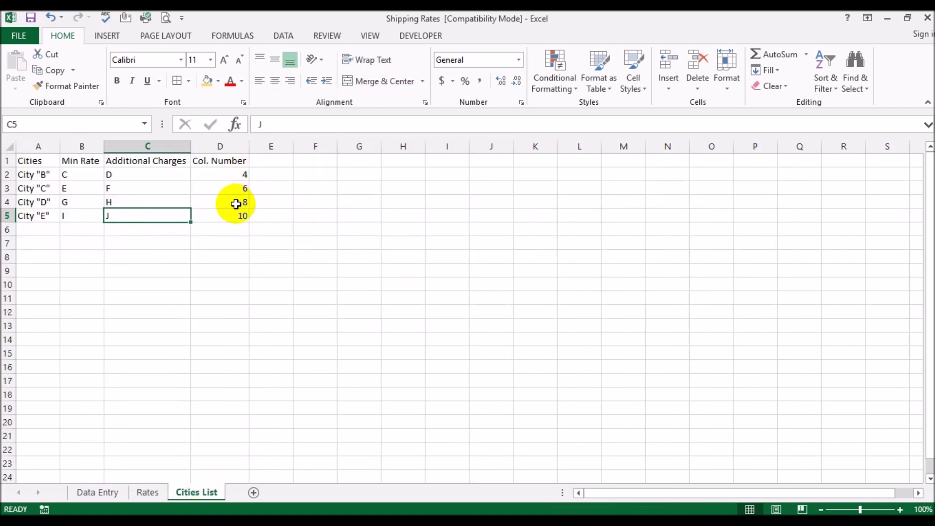
left_click(321, 258)
Check the blank cell D4 on Rates against Additional Charges in E2, and examine how ABS(C2-70) uses the weight in C2.
left_click(100, 493)
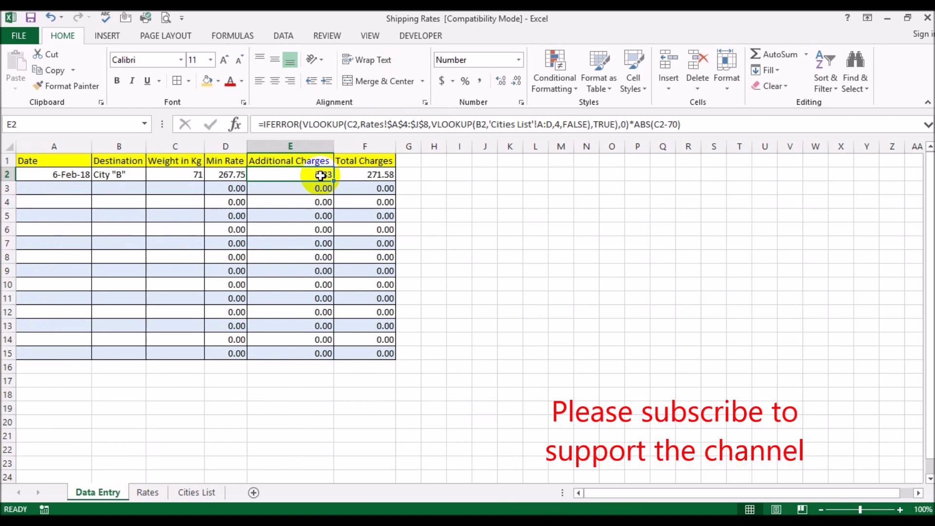
left_click(148, 493)
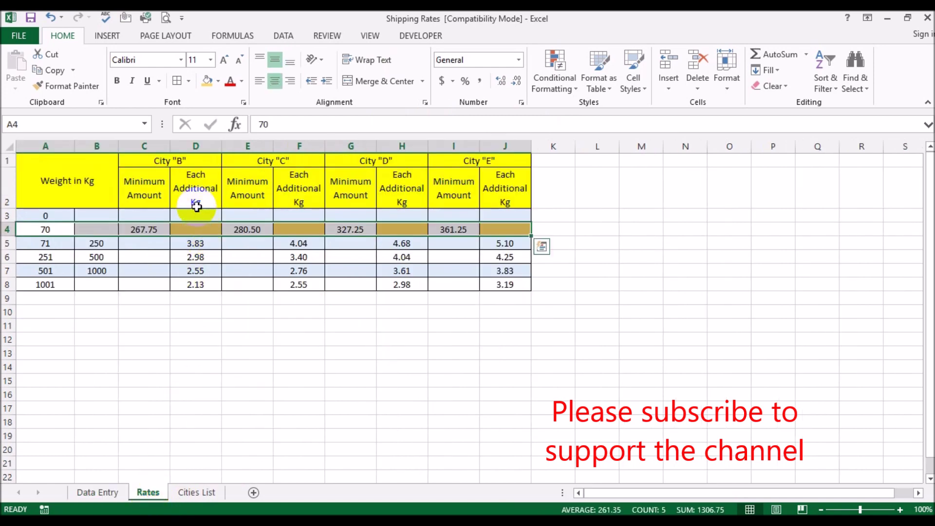
left_click(195, 229)
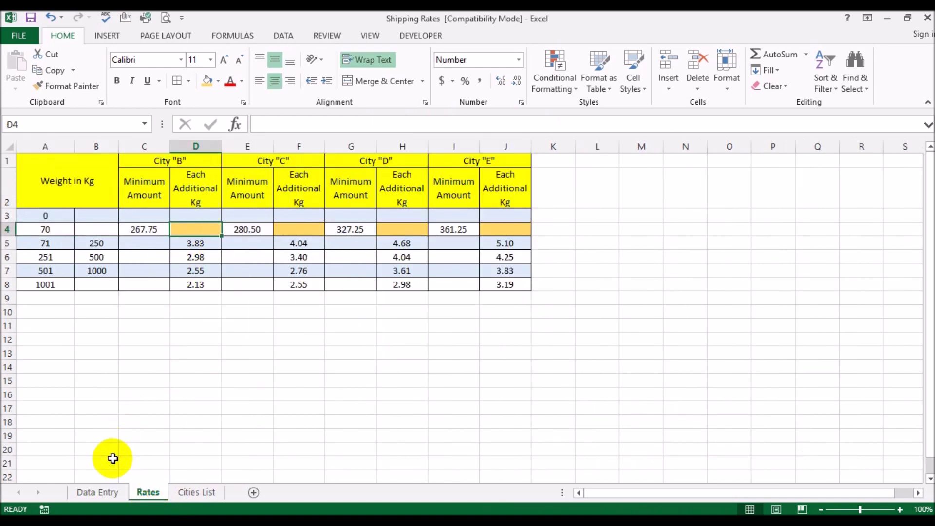
left_click(104, 493)
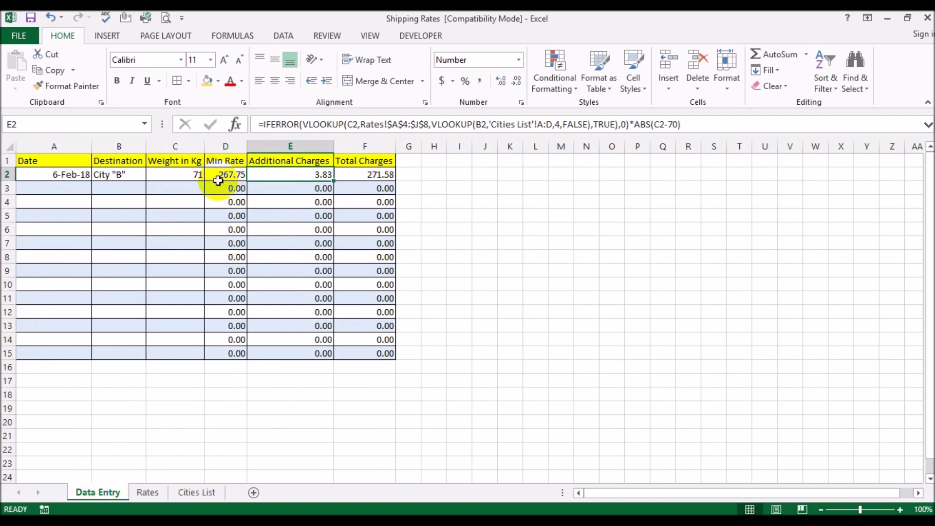
left_click(183, 174)
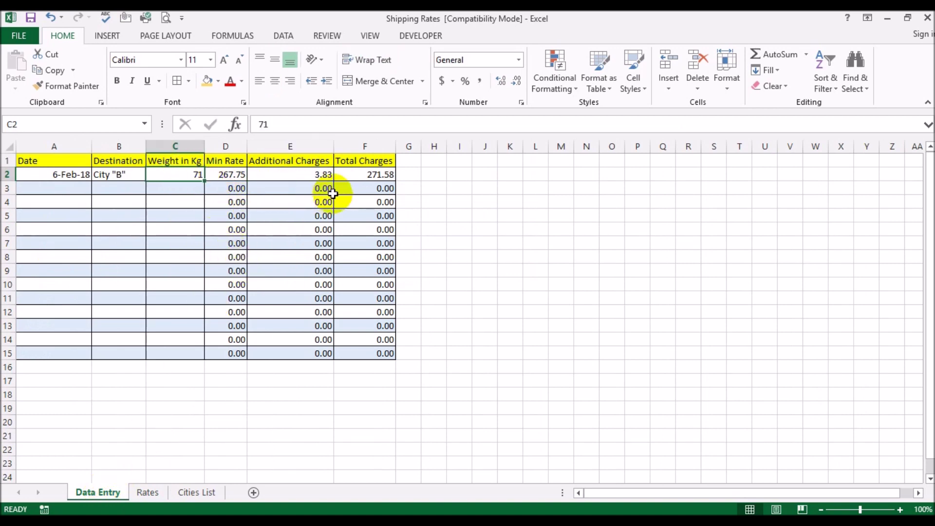
left_click(322, 176)
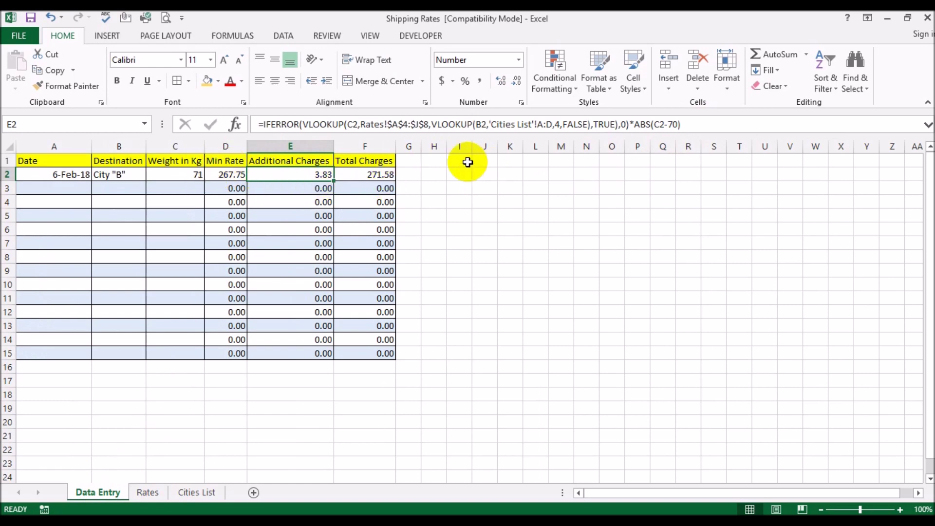
left_click(192, 175)
left_click(303, 176)
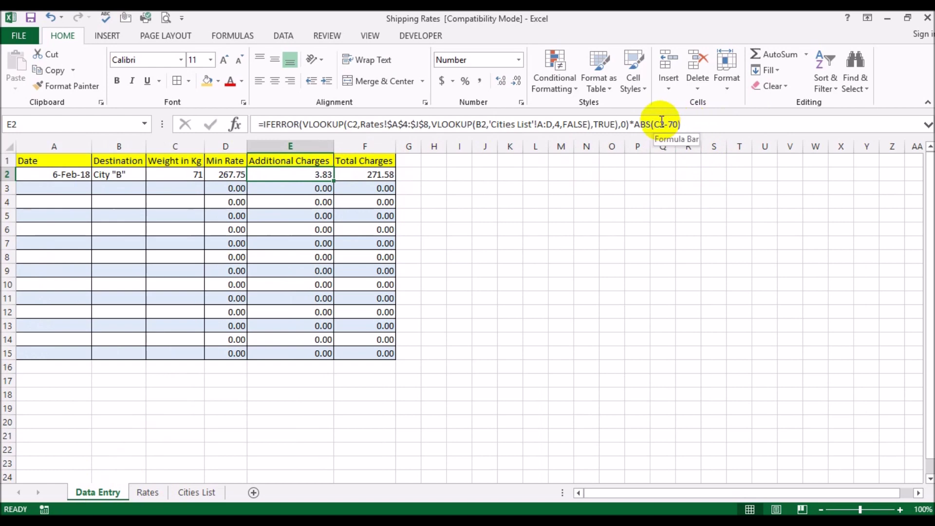
Compare the weight in C2 with the 71 to 250 kg bracket in A5:B5 and the 70 kg threshold in A4 on Rates.
left_click(164, 175)
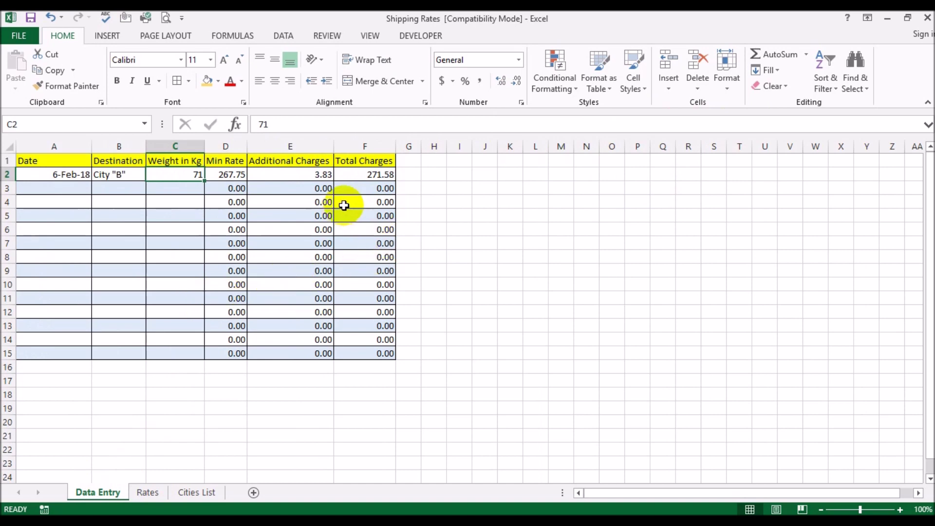
left_click(149, 491)
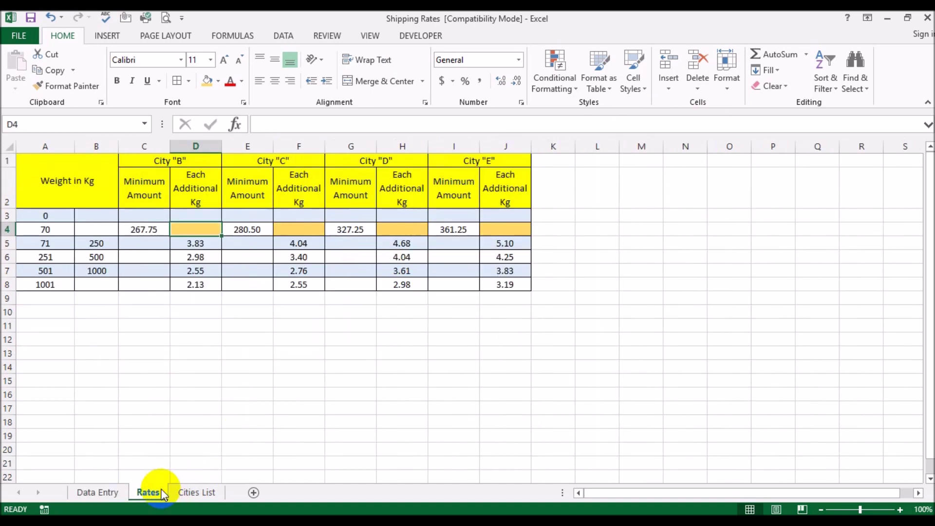
left_click(51, 244)
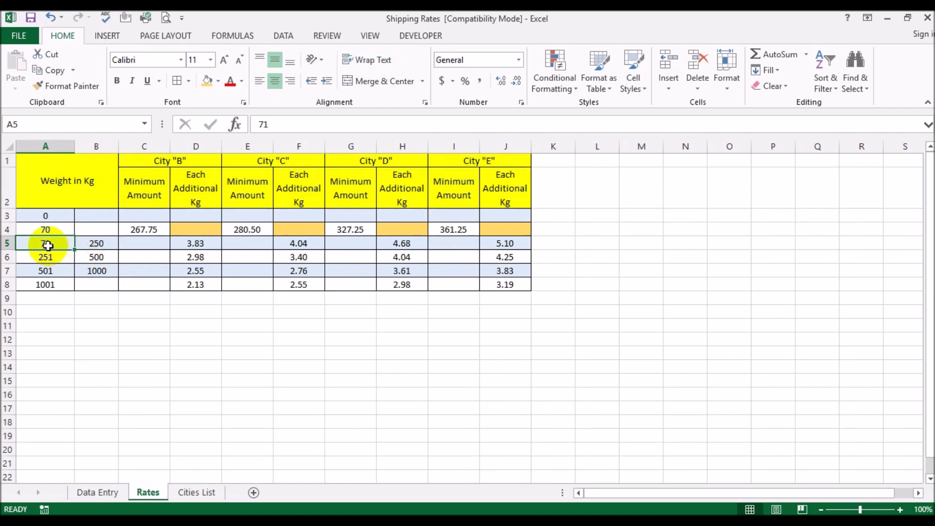
left_click(95, 243)
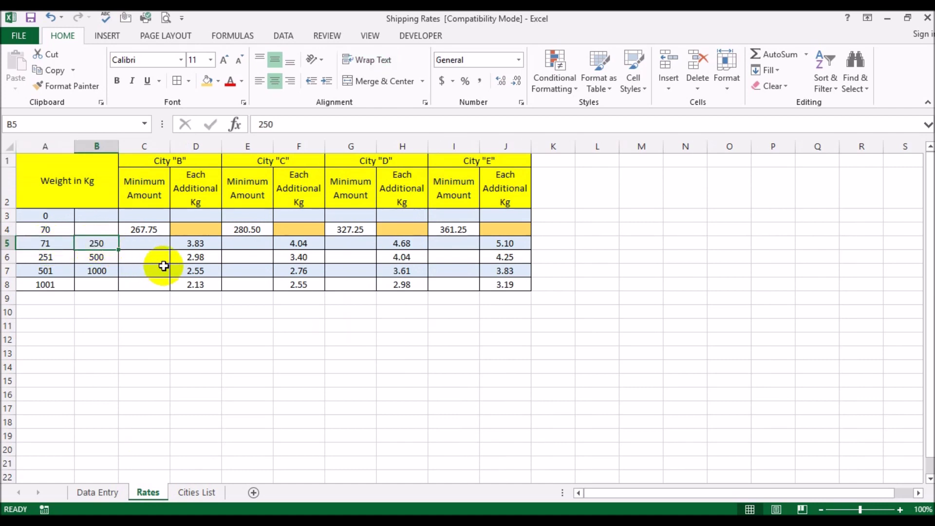
left_click(28, 243)
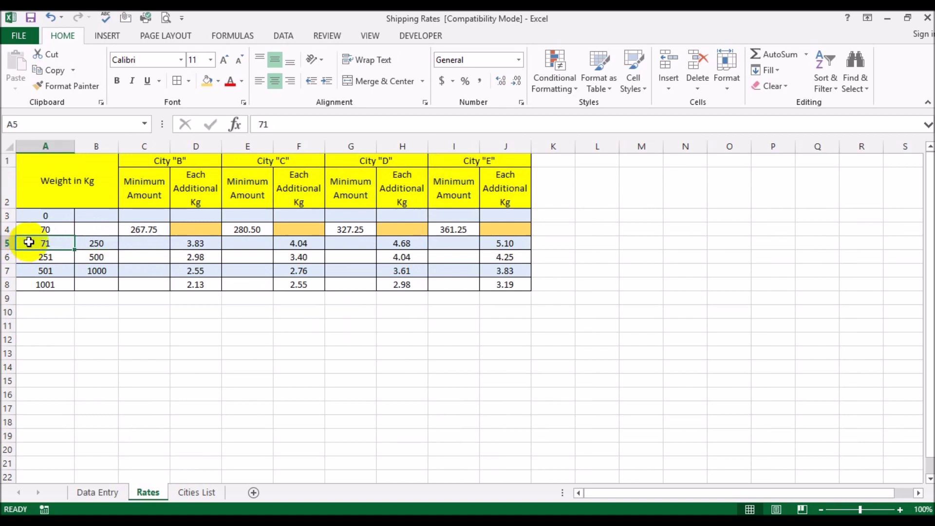
left_click(58, 231)
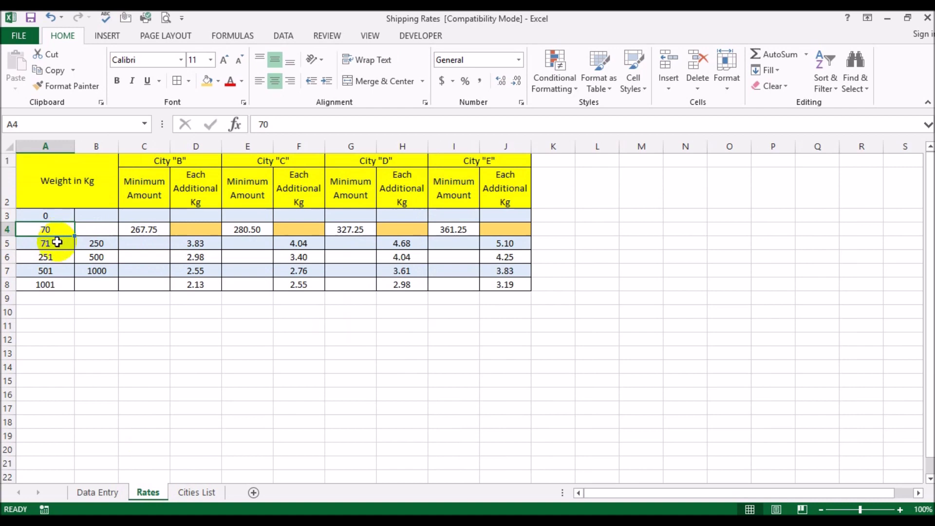
Check the City "B" rate for the 71 kg bracket on Rates, and test a weight of 72 in C2 against Additional Charges in E2.
left_click(57, 242)
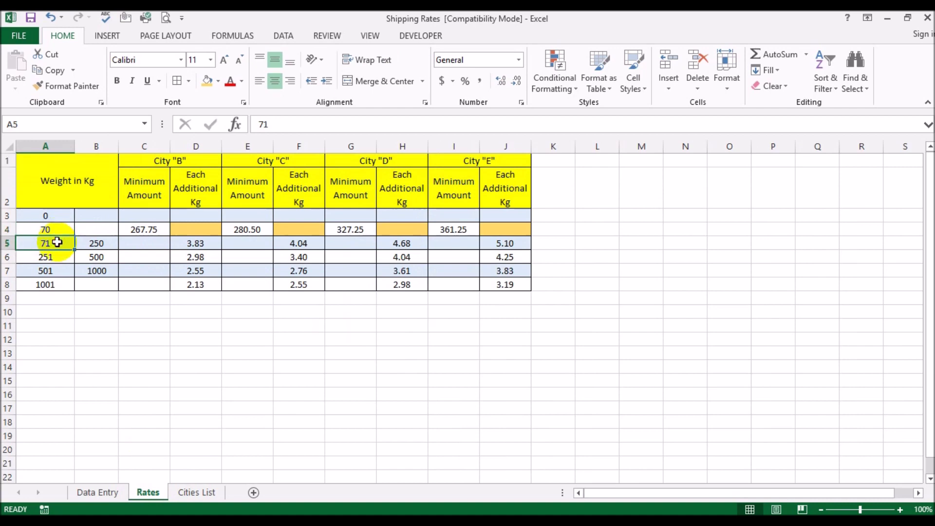
left_click(205, 244)
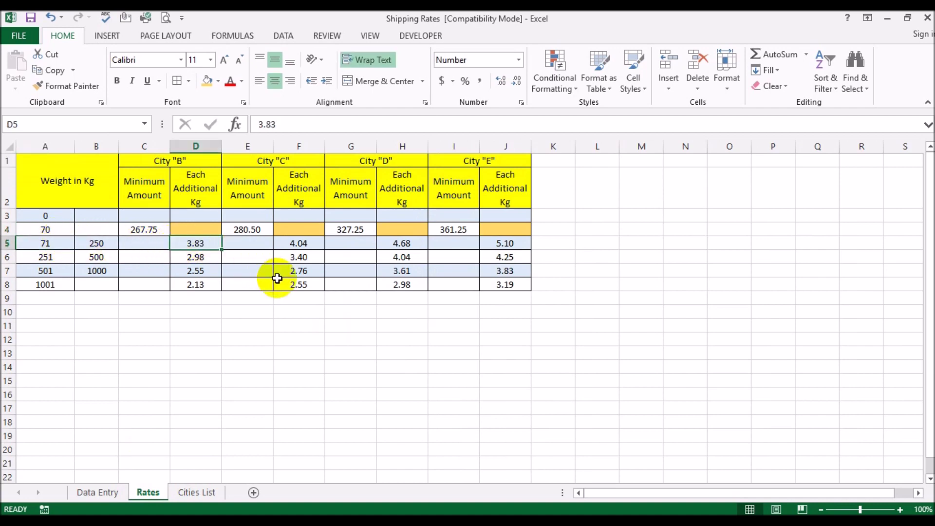
left_click(99, 492)
type("72")
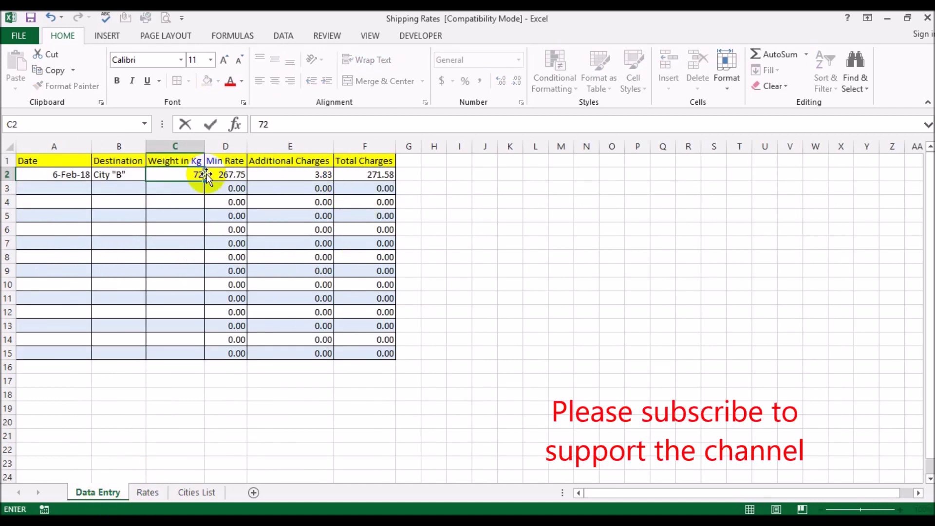
key("Return")
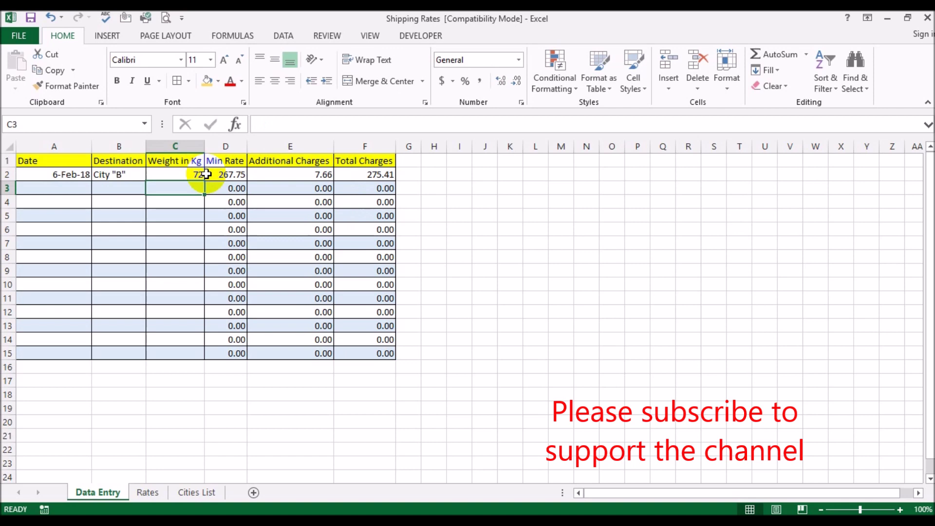
left_click(284, 175)
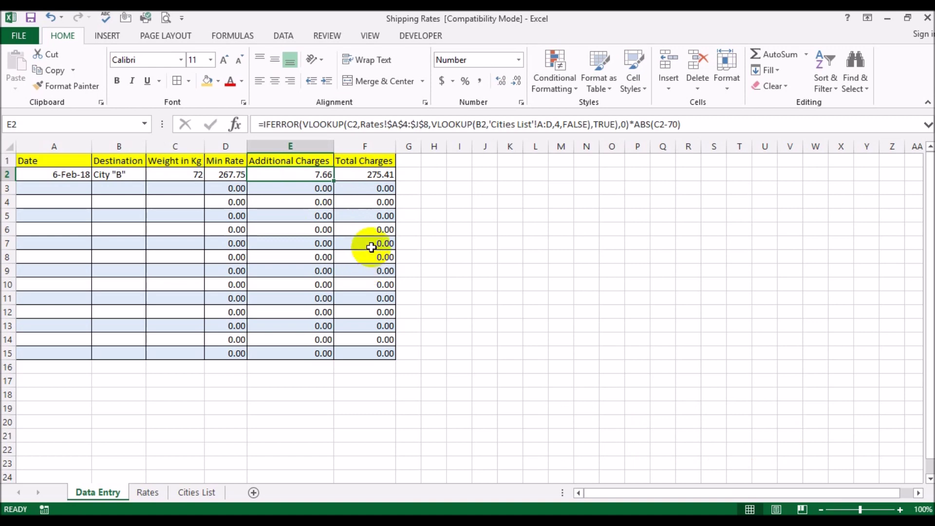
Compare the weight in C2 with the 251 to 500 kg bracket and its City "B" additional rate in D6 on Rates.
left_click(188, 177)
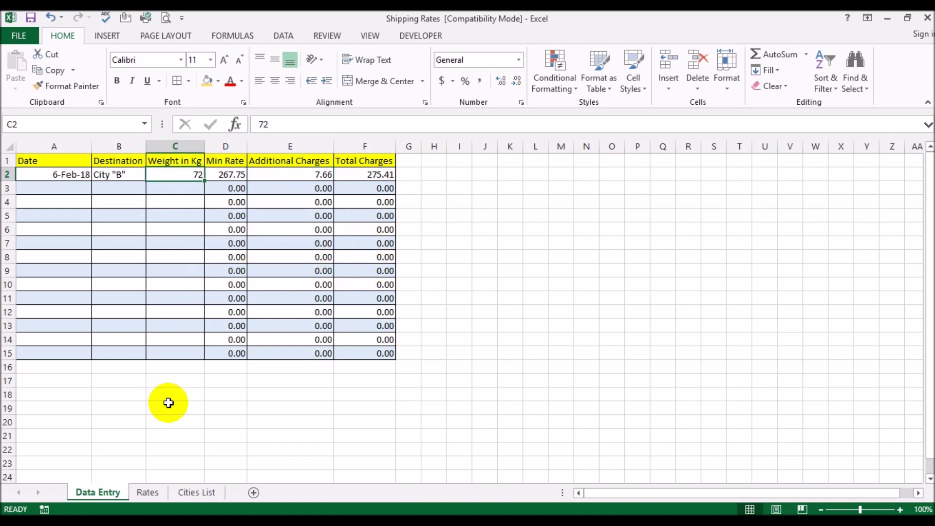
left_click(150, 492)
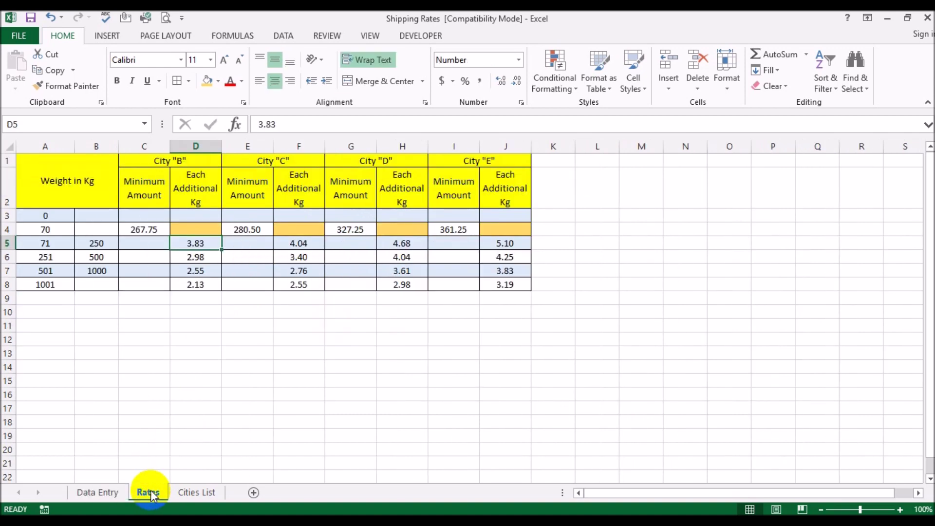
left_click(57, 254)
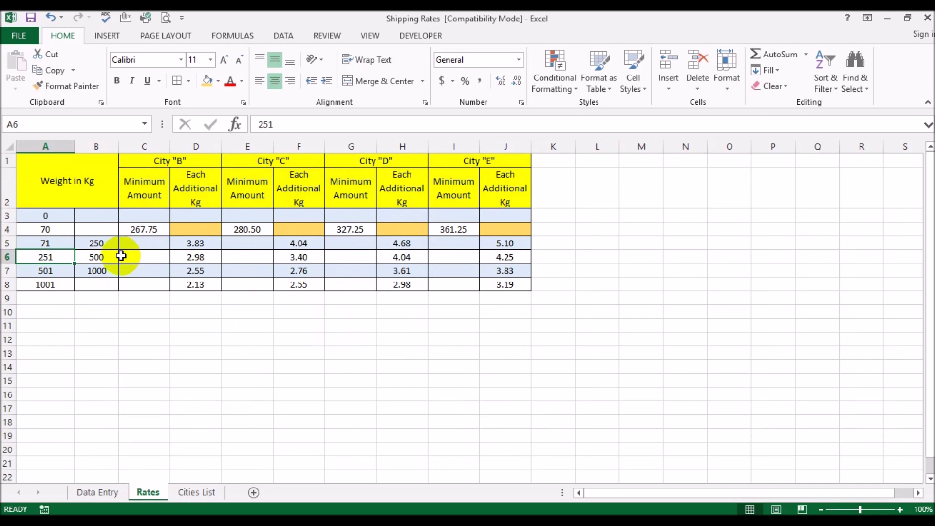
left_click(208, 256)
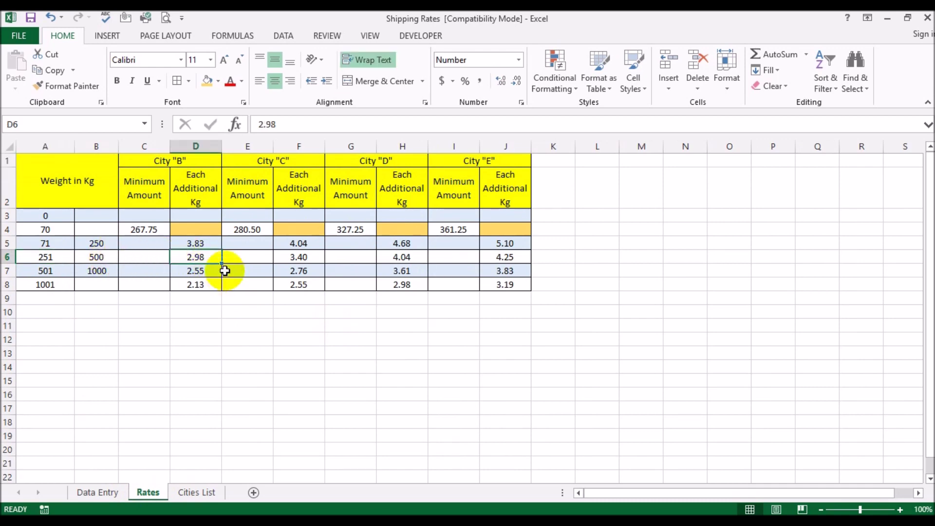
Set the weight in C2 on Data Entry to 251 and compare the charges with the rate in D6 on Rates.
left_click(98, 492)
type("2")
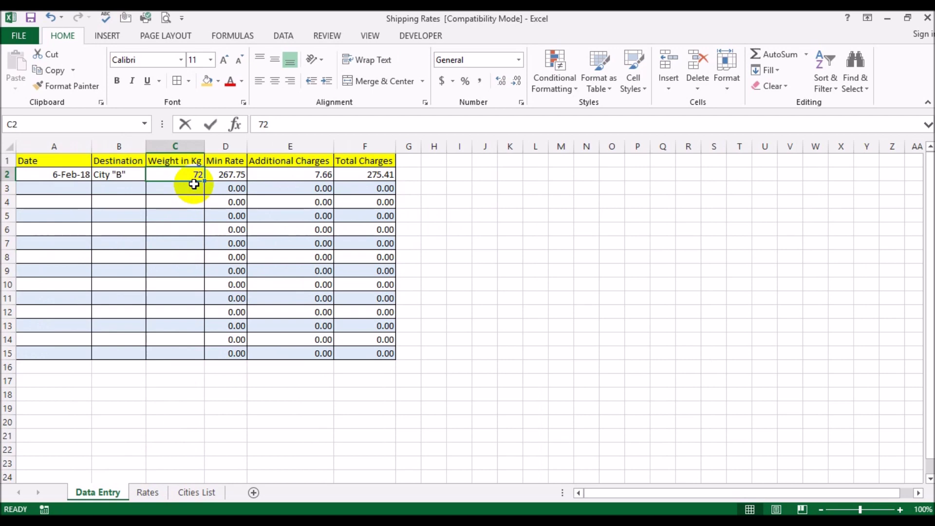
type("51")
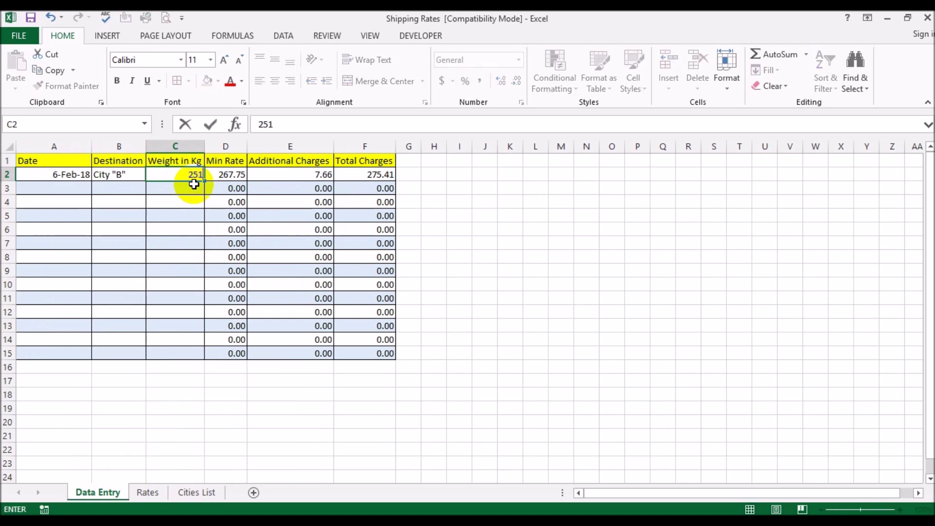
key("Return")
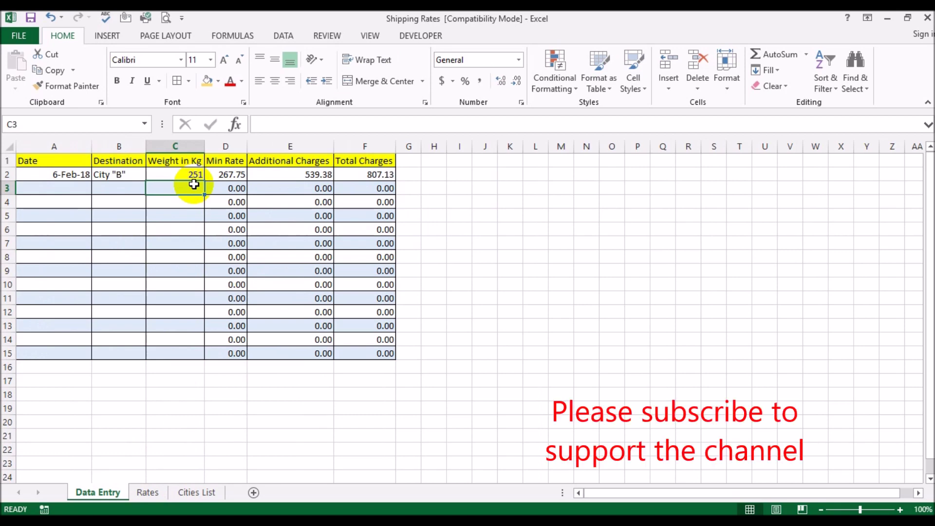
left_click(142, 489)
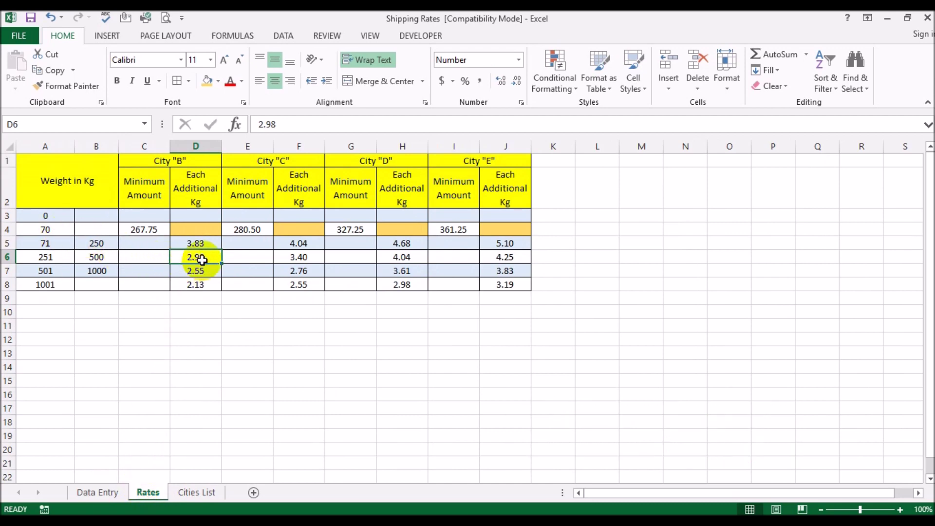
left_click(111, 489)
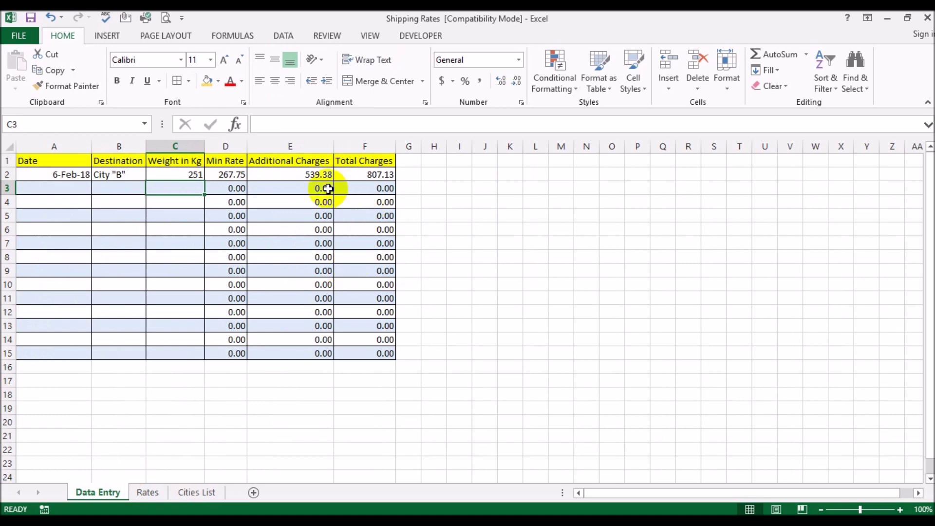
Examine how the Total Charges formula in F2 adds Min Rate in D2 and Additional Charges in E2.
left_click(369, 175)
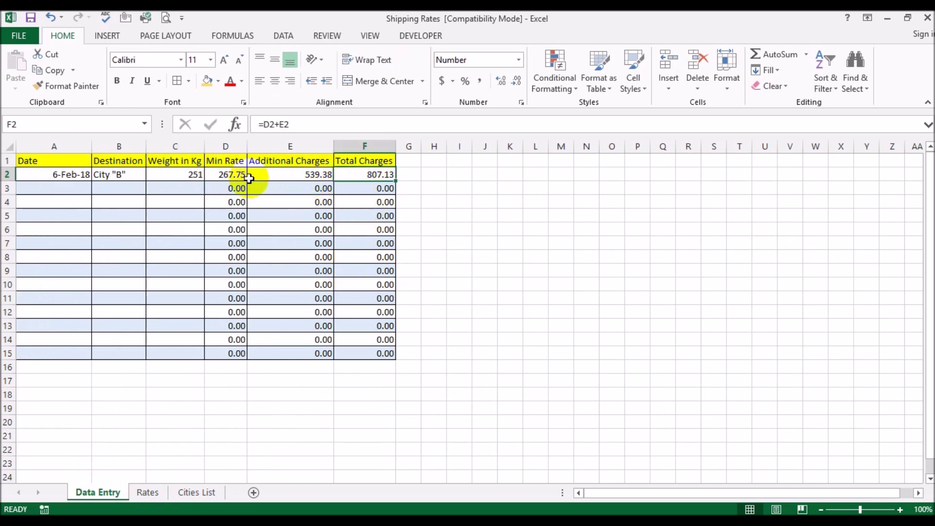
left_click(226, 176)
left_click(269, 176)
left_click(233, 176)
left_click(276, 178)
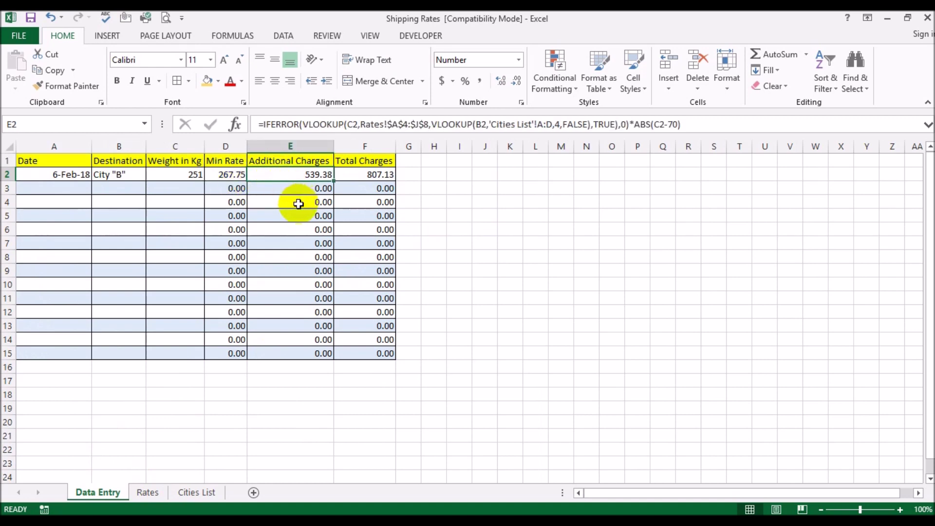